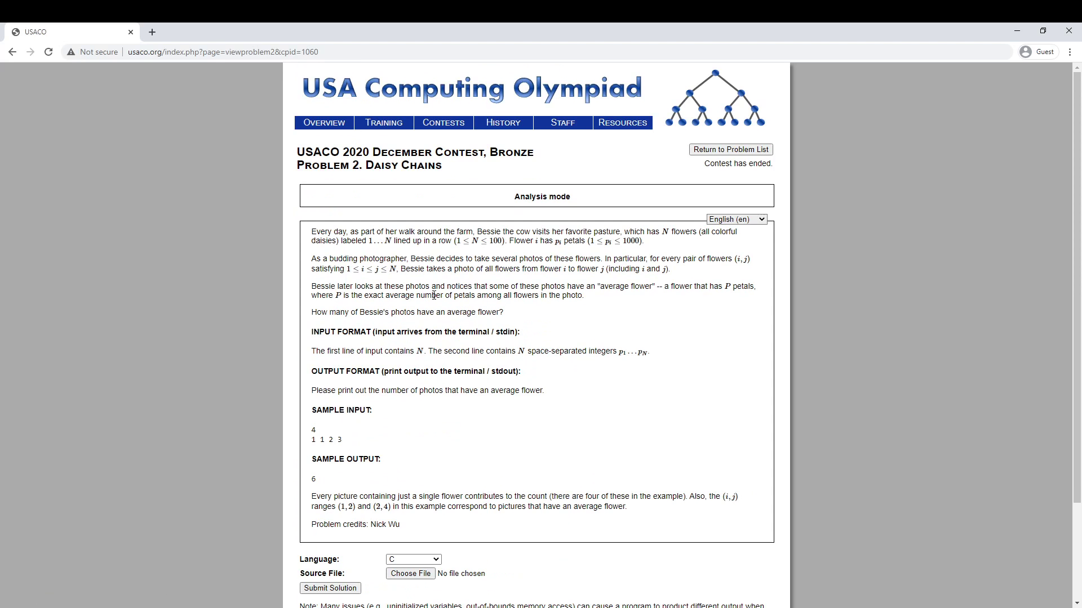
Read the petal count constraint and the photo range (i, j) condition, highlighting each passage.
drag(453, 240, 646, 243)
click(507, 240)
click(659, 243)
drag(669, 270, 327, 270)
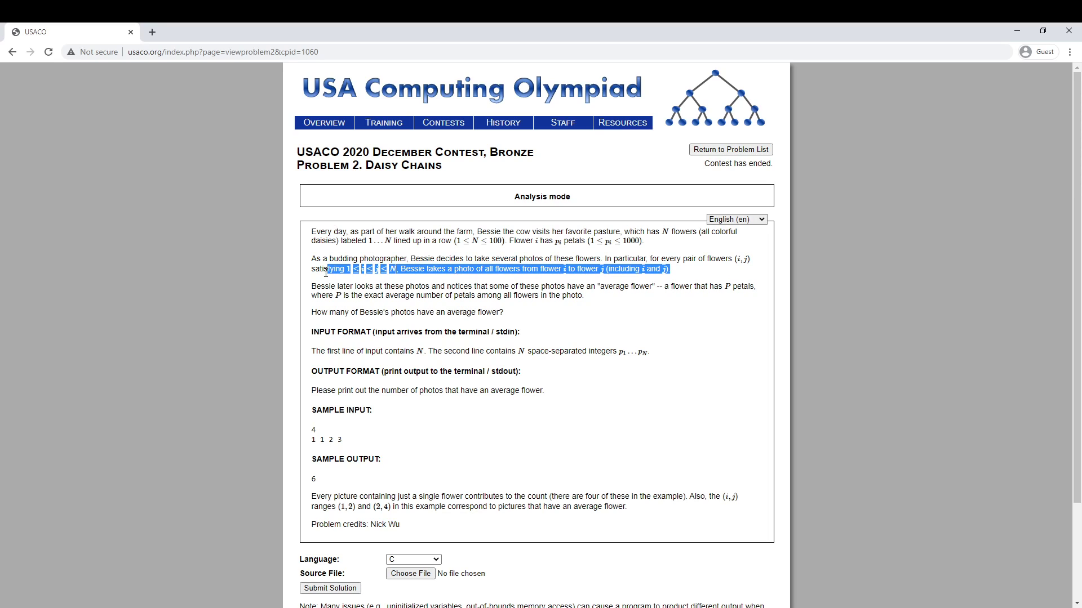
click(578, 257)
drag(540, 258, 670, 269)
click(674, 277)
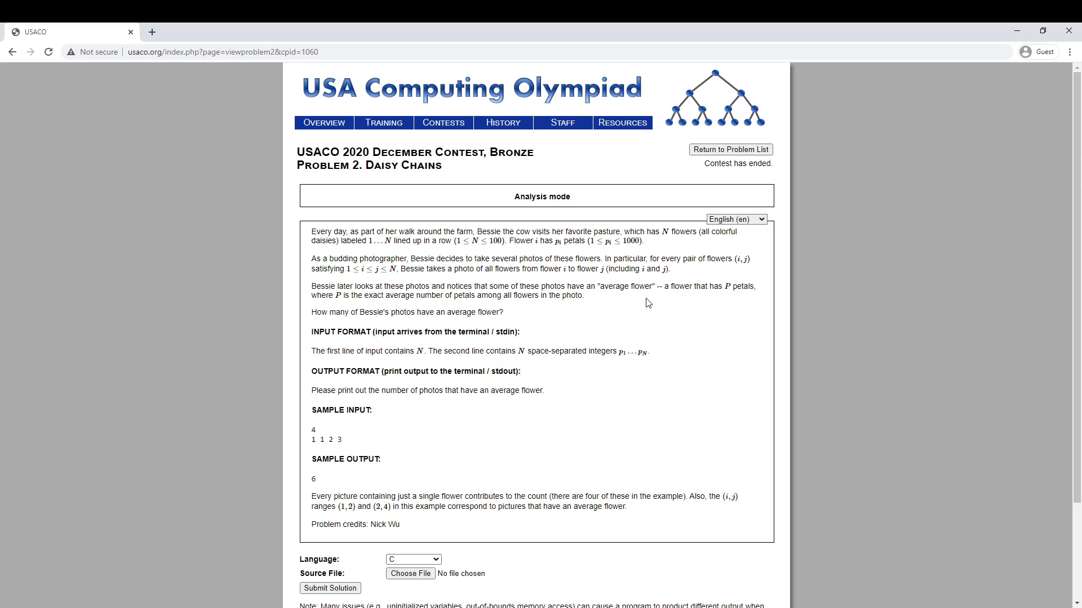
Read the average flower paragraph and the flower count bounds, highlighting as going.
drag(755, 295, 448, 286)
click(377, 285)
drag(309, 287, 651, 298)
click(654, 301)
drag(639, 301, 310, 285)
click(308, 283)
drag(446, 249, 575, 258)
click(363, 270)
Reread the statement down to SAMPLE INPUT, the average flower question and the input format.
drag(312, 259, 581, 409)
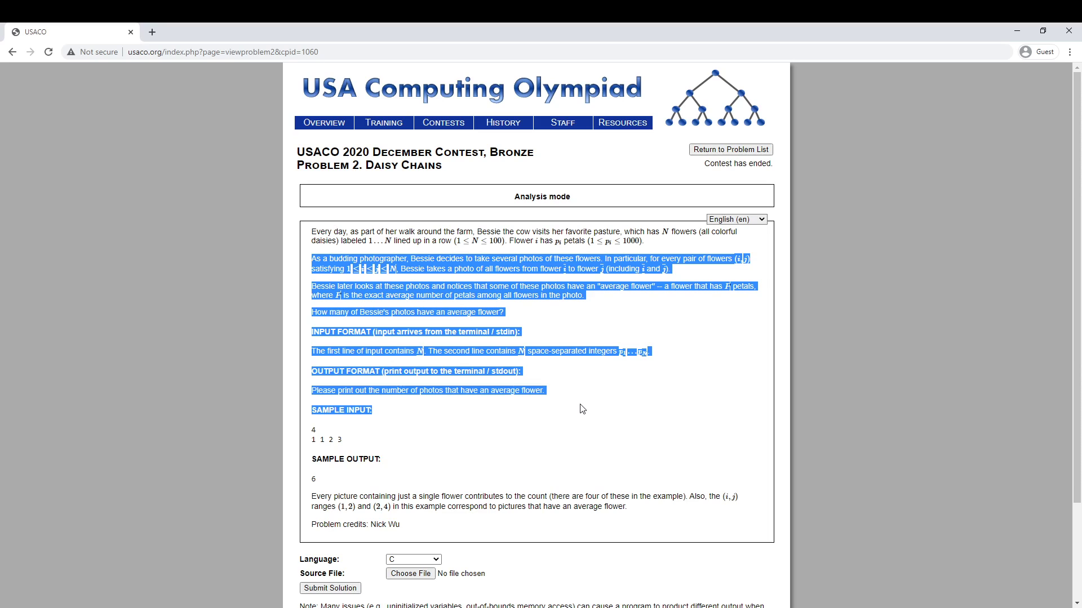
click(626, 395)
mouse_move(620, 401)
mouse_down()
mouse_move(317, 229)
mouse_move(545, 494)
mouse_move(542, 520)
mouse_up()
click(580, 368)
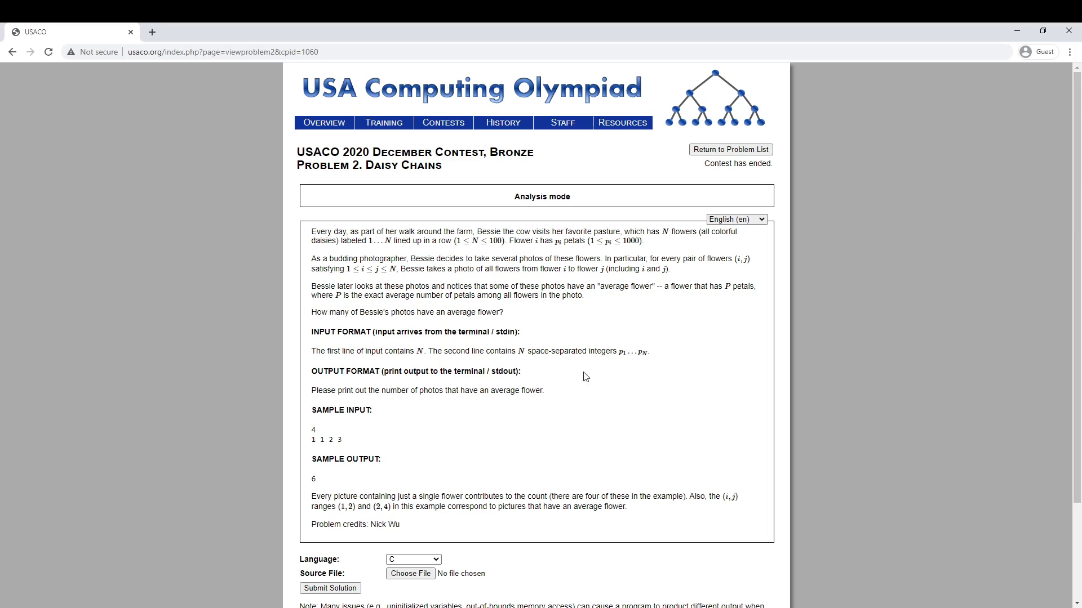
drag(503, 314, 504, 286)
click(473, 286)
drag(417, 281, 541, 331)
click(543, 313)
Switch to the terminal and start editing a new file daisy_chains.py in Vim.
key(alt+Tab)
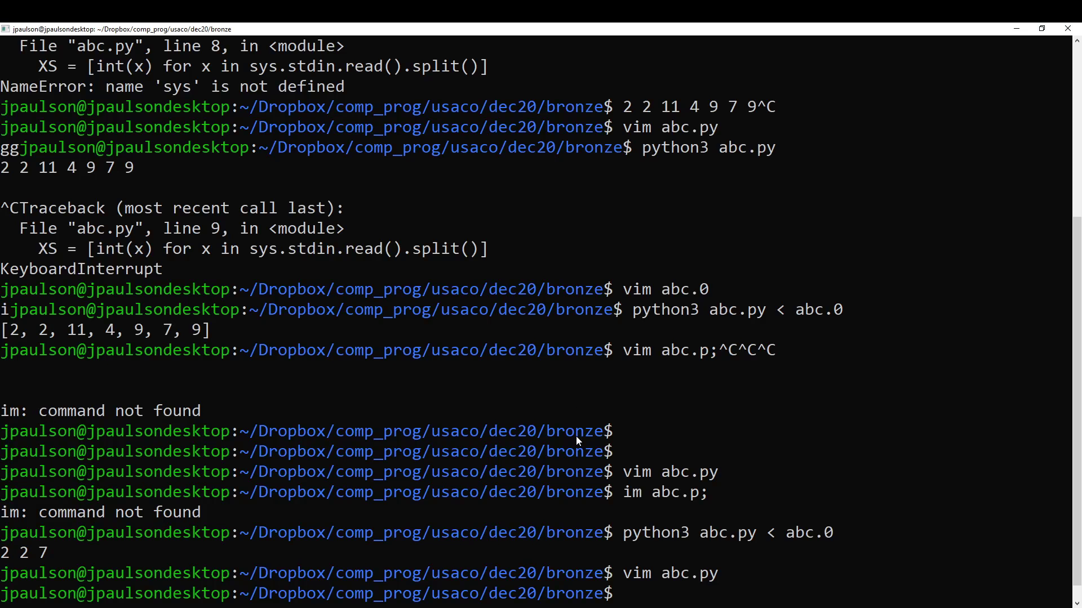
text(vim)
key(alt+Tab)
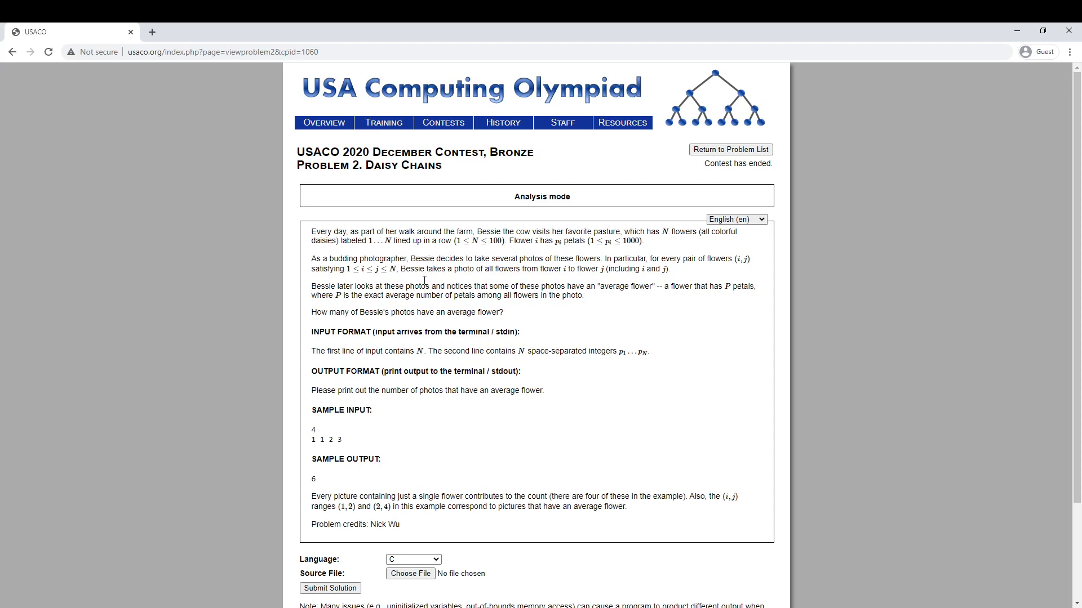
key(alt+Tab)
text(daisy_chains.py)
key(Return)
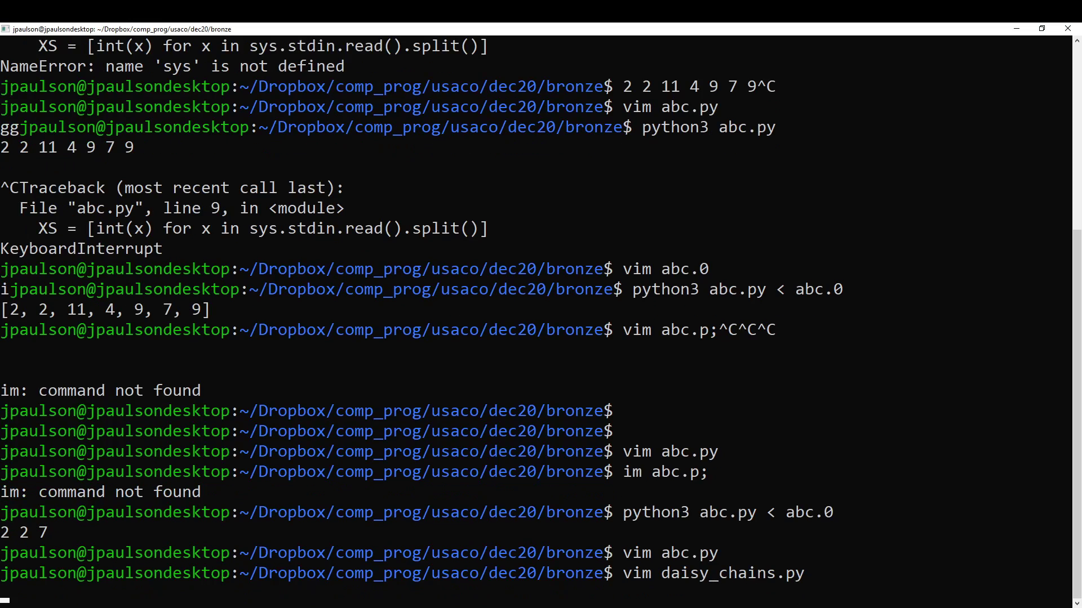
text(in =)
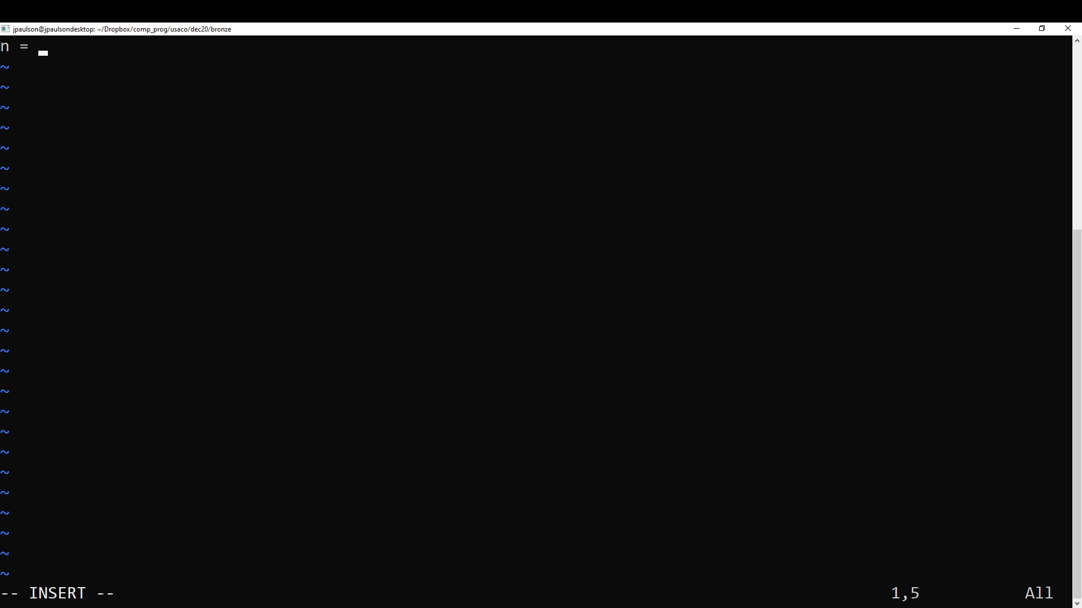
Write the stdin read-and-split line and the int list conversion line.
key(BackSpace)
key(BackSpace)
key(BackSpace)
text(,xs = s)
key(BackSpace)
text(sys.stdin.read().split('\n'))
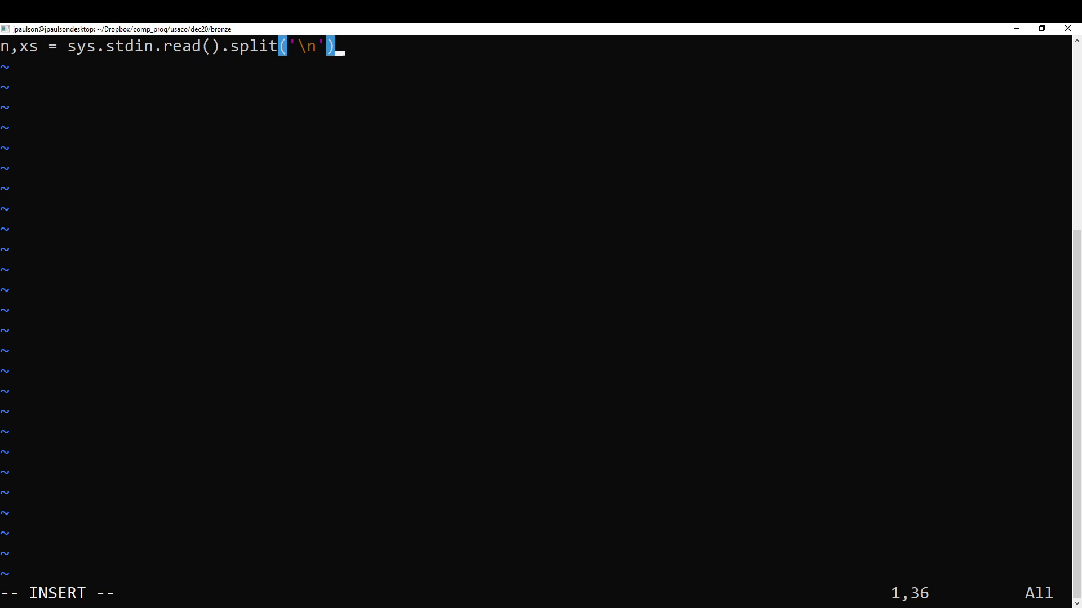
key(Return)
text(xs =)
key(Escape)
text(kbcwXS)
key(Escape)
text(jbcwXS)
key(Escape)
text(A[int(x) for x in )
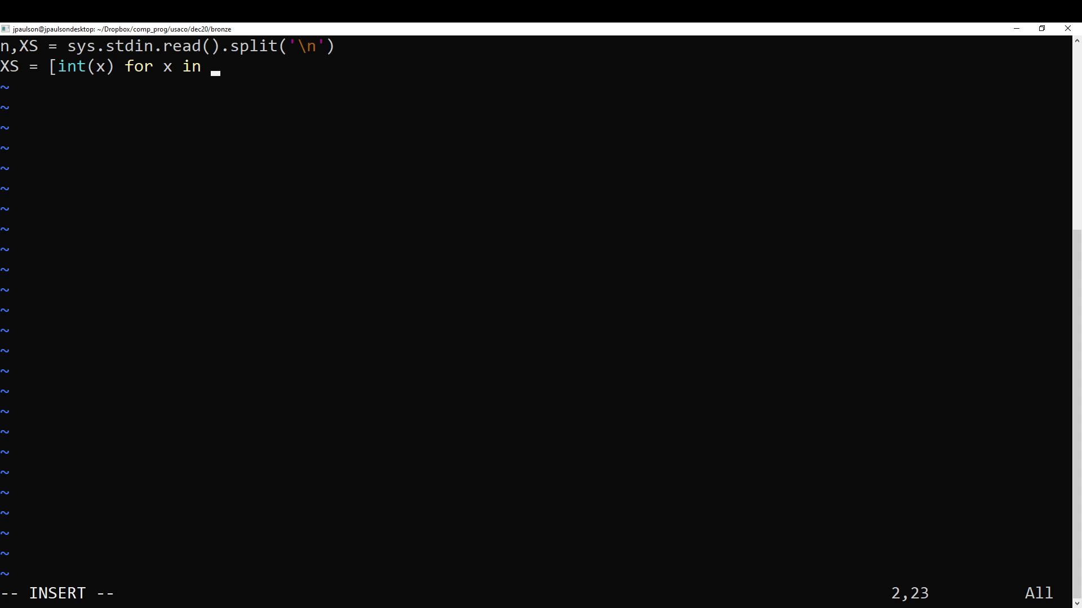
text(XS.split()])
key(Escape)
text(k0llxl)
Fix the variable names so line one reads into n, xs and line two splits lowercase xs.
key(h)
key(h)
key(l)
key(l)
key(s)
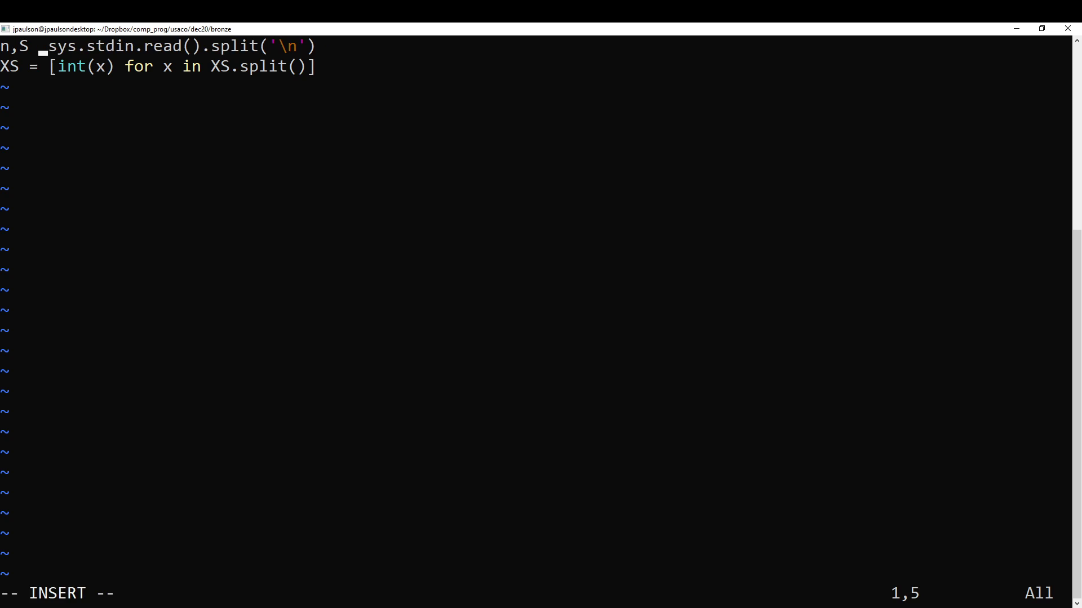
key(BackSpace)
key(BackSpace)
key(BackSpace)
text(,xs =)
key(Escape)
key(j)
key(dollar)
key(h)
key(h)
key(h)
key(h)
key(h)
key(h)
key(h)
key(h)
text(cwxs)
key(Escape)
key(o)
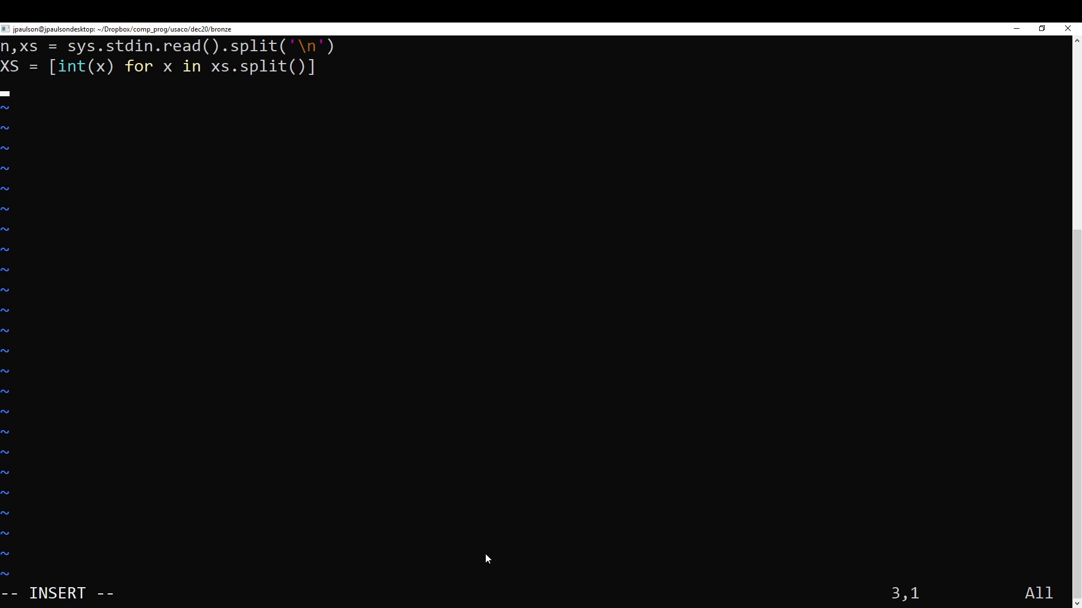
Add ans = 0 and begin the outer loop line for i in range(.
key(alt+Tab)
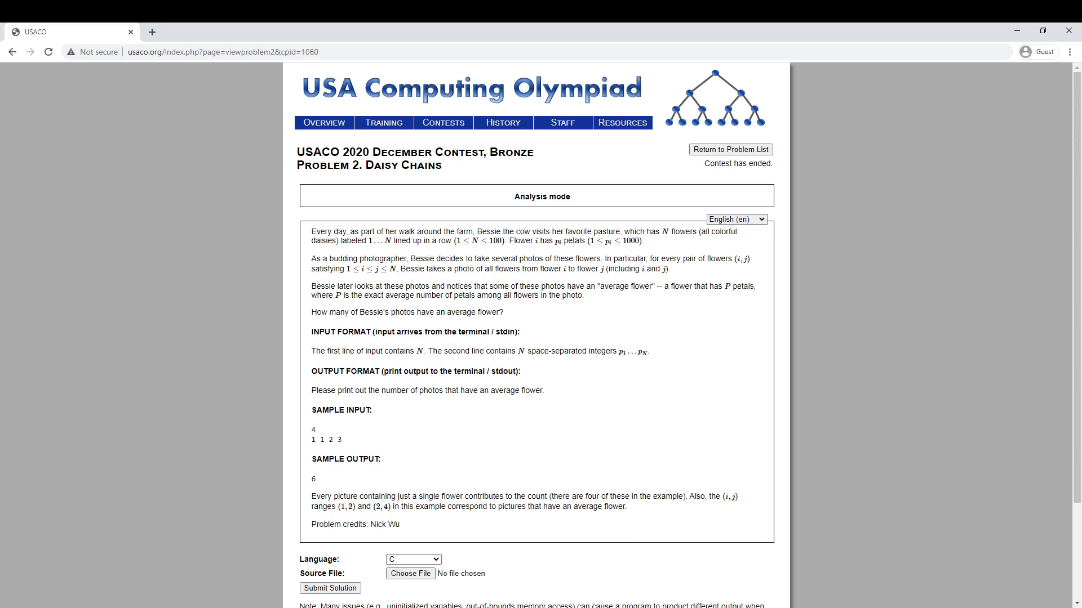
key(alt+Tab)
key(Return)
text(ans = 0)
key(Return)
text(for i in range()
Insert n = int(n) and an assert that the list length equals n below the parsing lines.
key(Escape)
key(k)
key(k)
key(k)
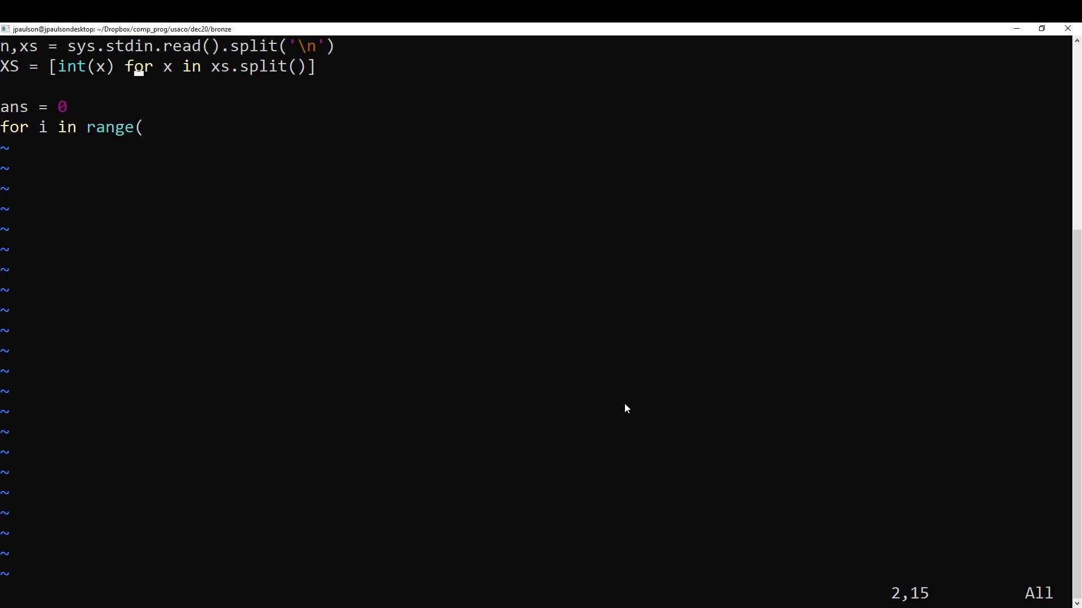
key(j)
key(j)
key(k)
key(k)
key(k)
text(on = )
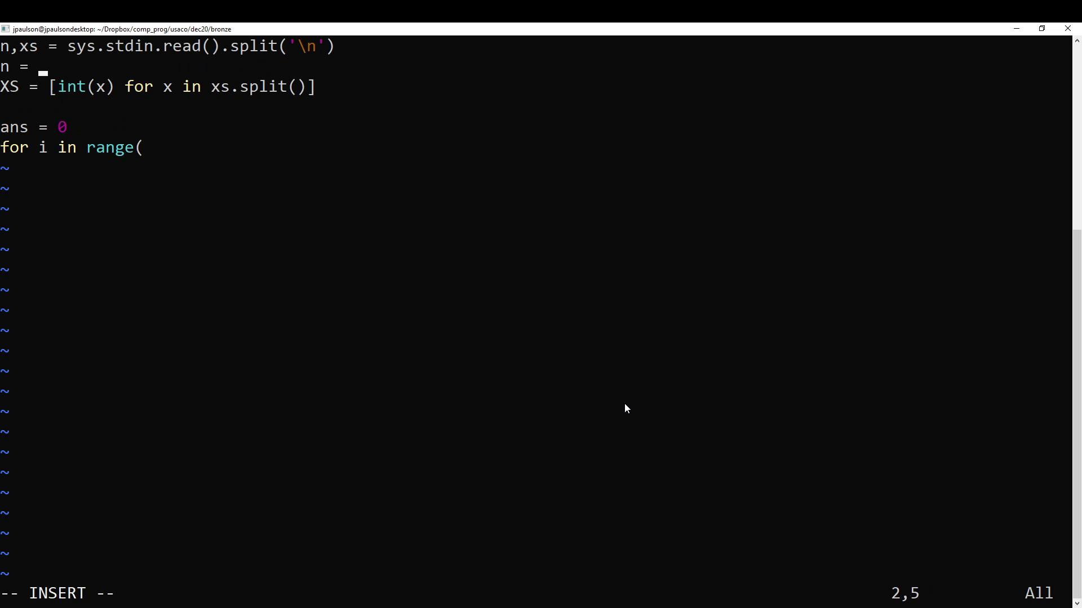
text(int(n))
key(Escape)
text(joassert n == len9)
key(BackSpace)
text((XS))
key(Escape)
key(j)
key(j)
key(j)
text(An):)
Write nested i/j loops summing the range, a k loop, and the average check incrementing ans.
key(Return)
text(for j in range(n):)
key(Return)
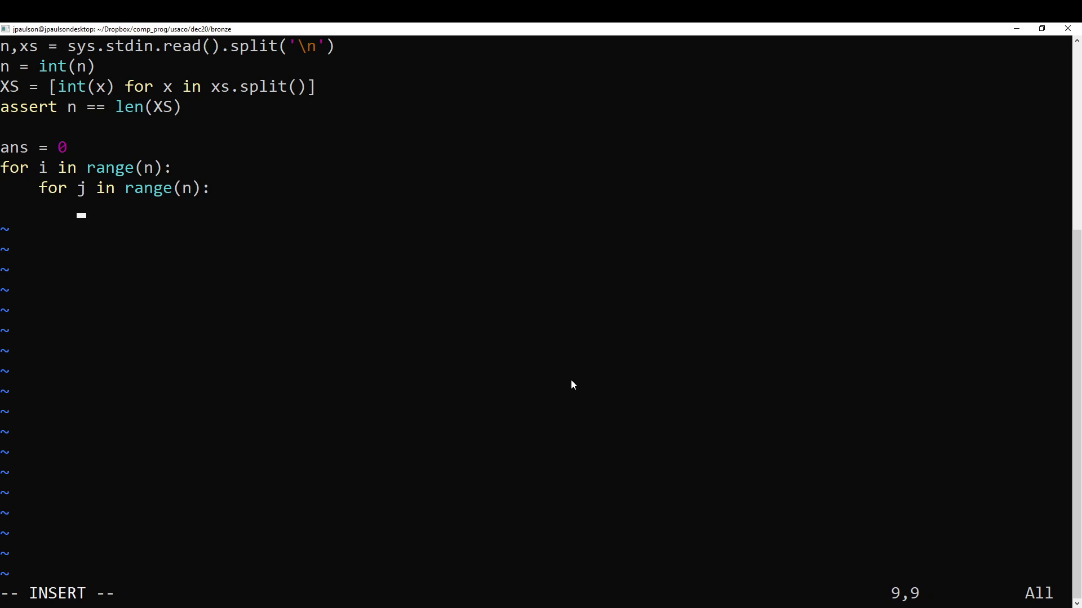
text(sij = sum(XS[i:j)
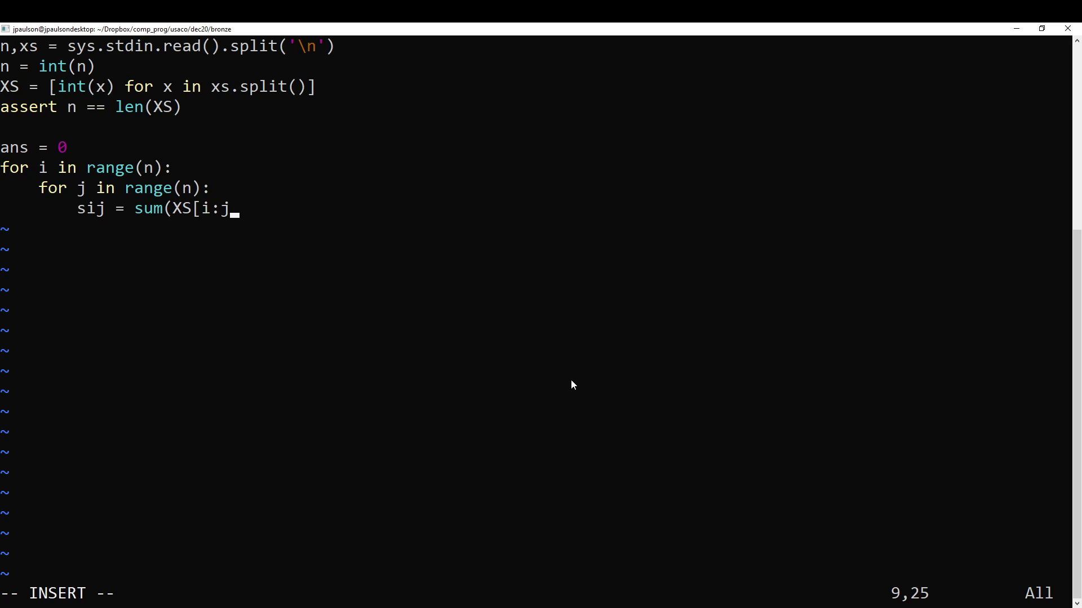
text(]))
key(Return)
text(for )
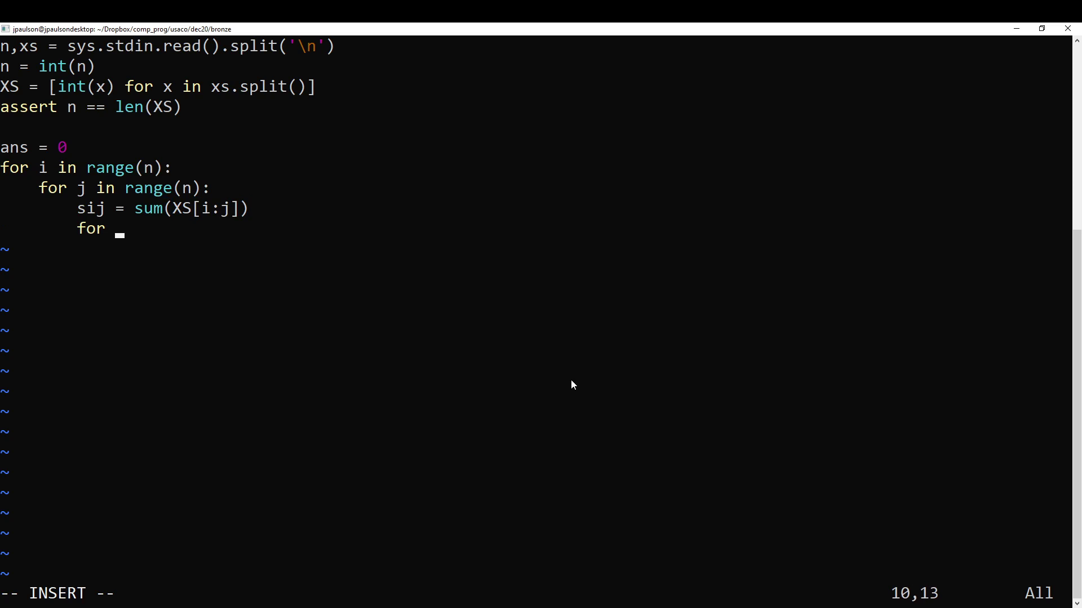
text(k in range(i,j):)
key(Return)
text(if XS[jk)
key(BackSpace)
key(BackSpace)
text(k ] =)
key(BackSpace)
key(BackSpace)
text(*(j-i) == sij:)
key(Return)
text(ans += 1)
Add print(ans) and change the inner loop bound from range(n) to range(n+1).
key(Return)
key(BackSpace)
key(BackSpace)
key(BackSpace)
text(print(ans))
key(Escape)
key(k)
key(k)
key(k)
key(k)
key(k)
text(f)i+1)
key(Escape)
key(j)
drag(230, 208, 246, 230)
Save daisy_chains.py and run it with python3 from the shell.
key(Escape)
key(j)
key(j)
key(j)
text(j:wq)
key(Return)
text(py)
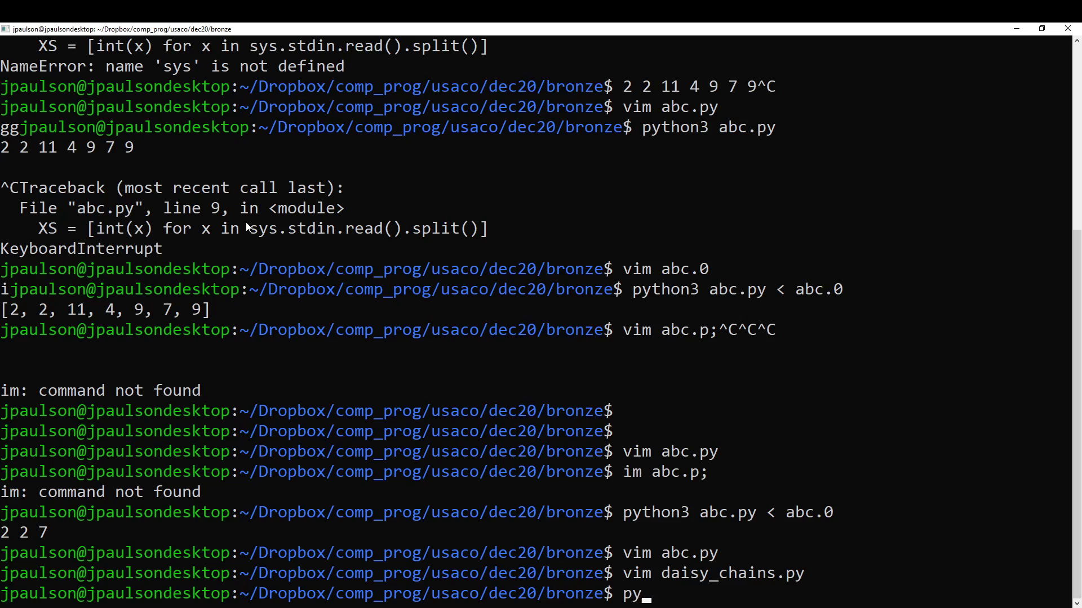
text(thonm3)
key(BackSpace)
key(BackSpace)
text(d)
key(BackSpace)
key(BackSpace)
text(3 dai)
key(Tab)
key(Return)
text(vim d)
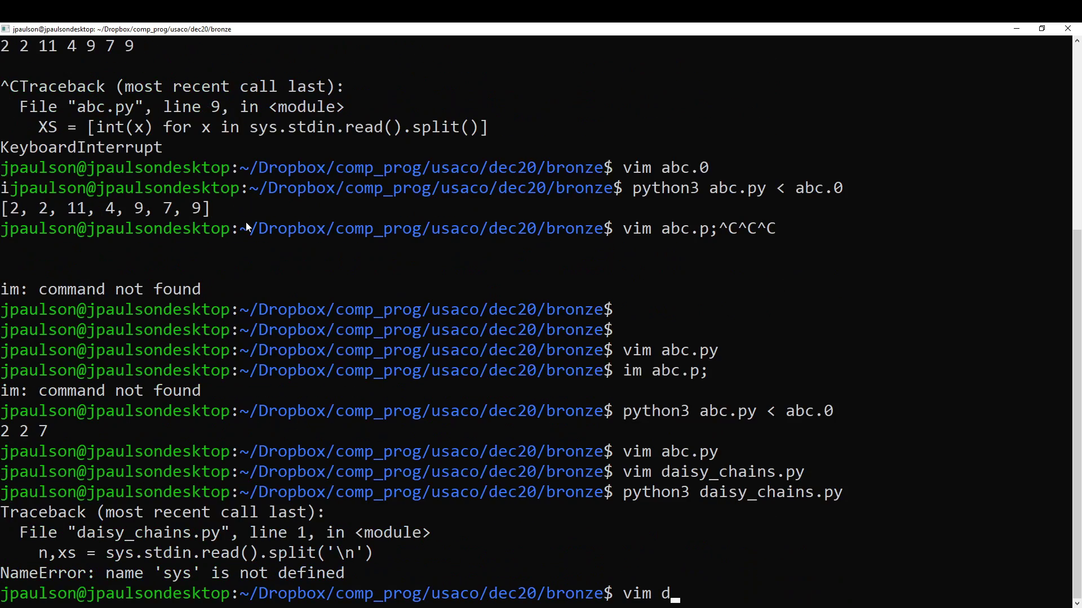
Copy the sample input from the problem page into daisy_chains.0 and run the script on it.
key(alt+Tab)
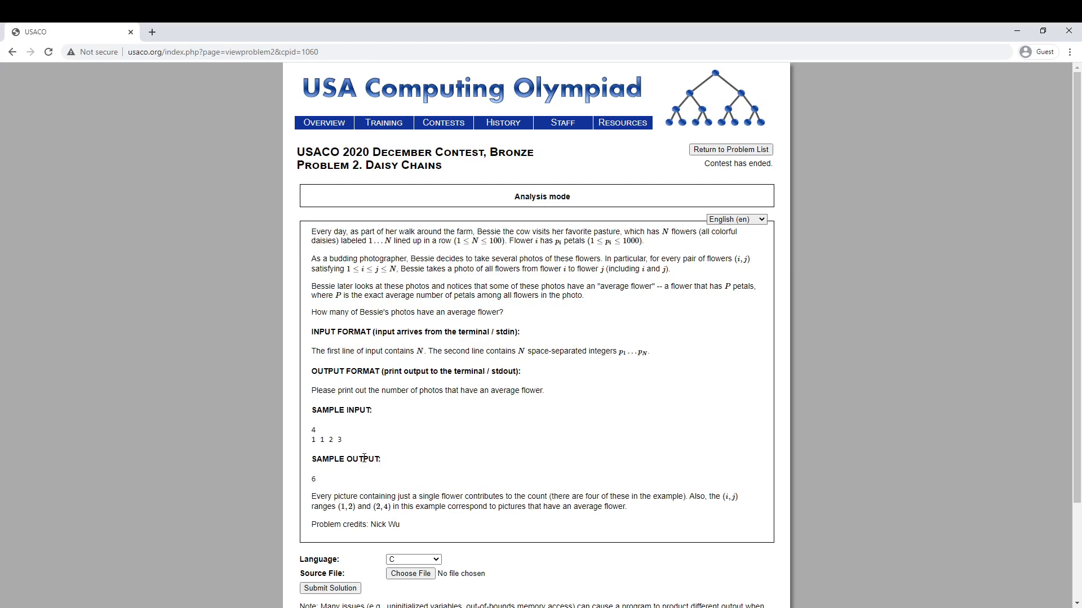
drag(347, 442, 309, 429)
right_click(314, 433)
click(338, 440)
key(alt+Tab)
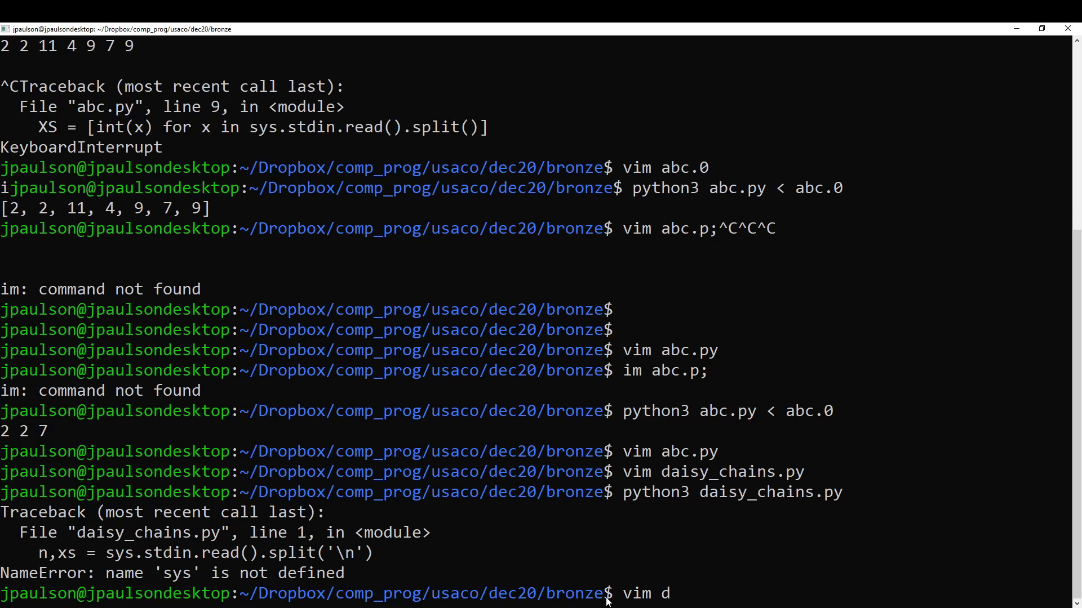
key(BackSpace)
text(aisy_chains.0)
key(Return)
text(i)
key(ctrl+shift+v)
key(Escape)
text(:wq)
key(Return)
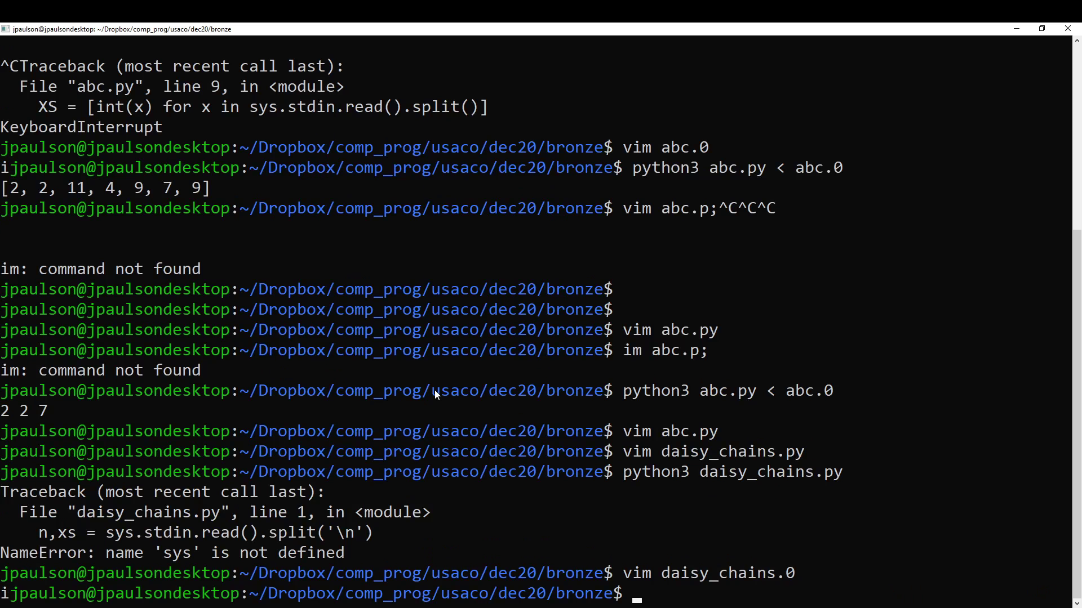
text(python3 daisy_chains.py < daisy_chains.0)
key(Return)
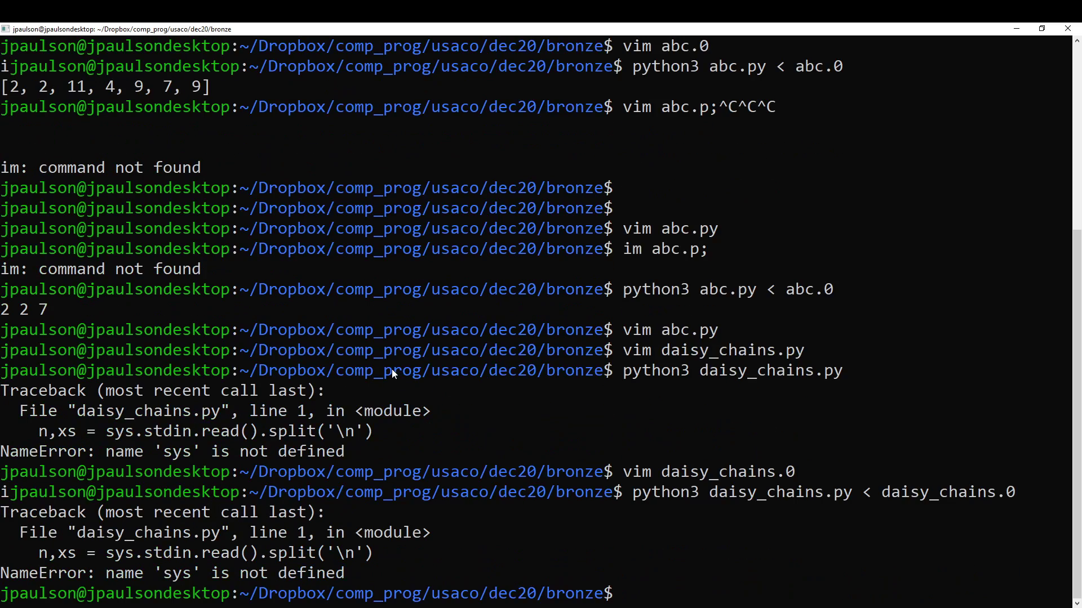
Add import sys at the top of daisy_chains.py and rerun on the sample input.
key(Up)
key(Up)
key(Up)
key(Up)
key(Return)
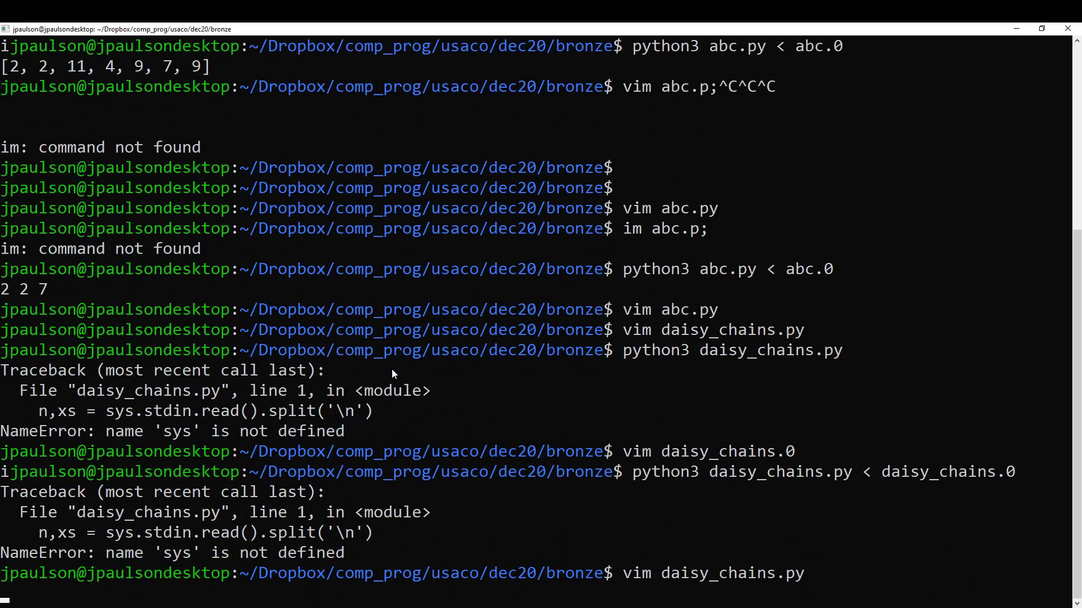
text(iimport sys)
key(Return)
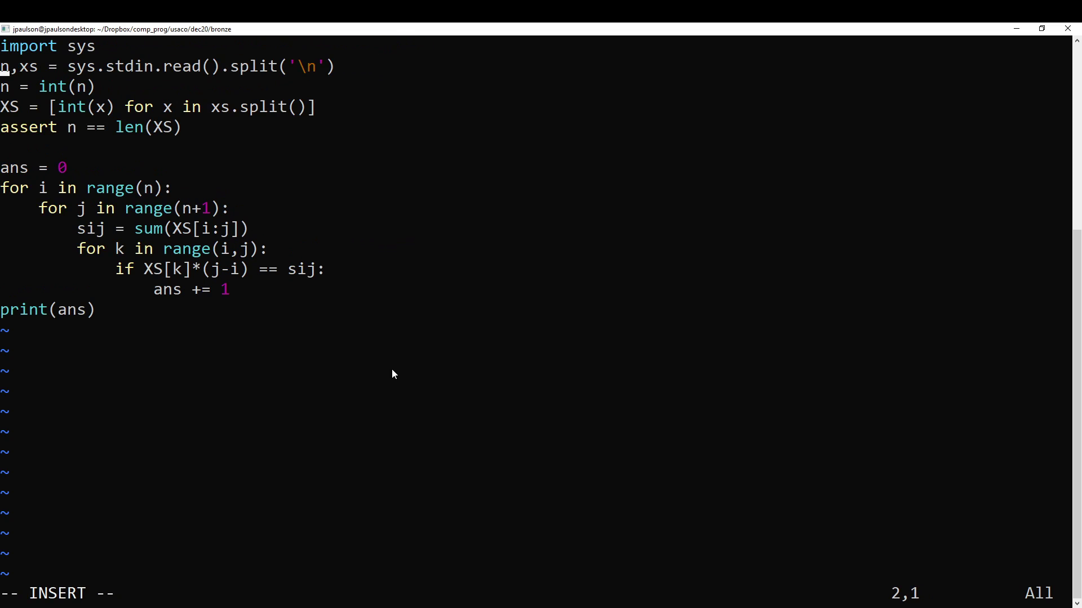
key(Escape)
text(:wq)
key(Return)
key(Up)
key(Up)
key(Return)
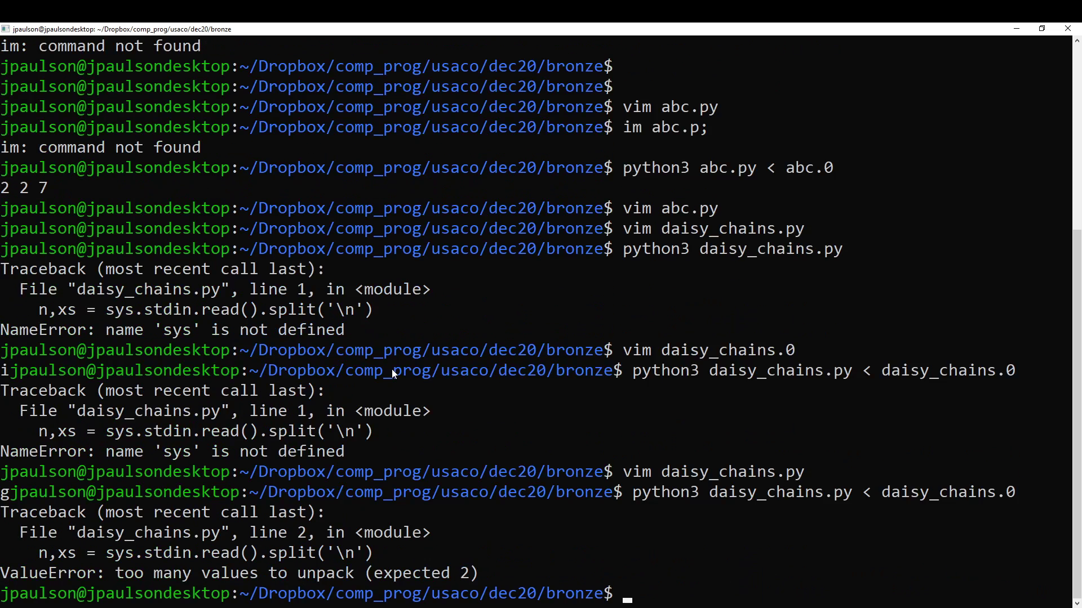
Insert a debug print(sys.stdin.read()) before the input parsing and rerun to inspect the raw input.
key(Up)
key(Up)
key(Return)
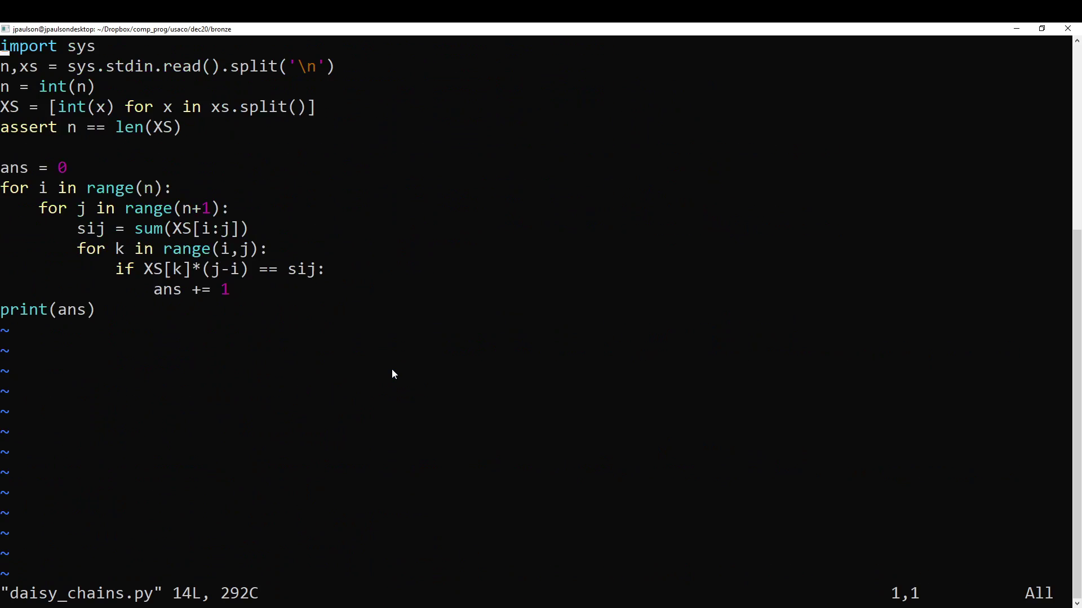
key(j)
key(w)
key(w)
key(w)
key(w)
key(w)
key(w)
key(b)
key(h)
key(h)
text(Oprint(sys.stdin.read())
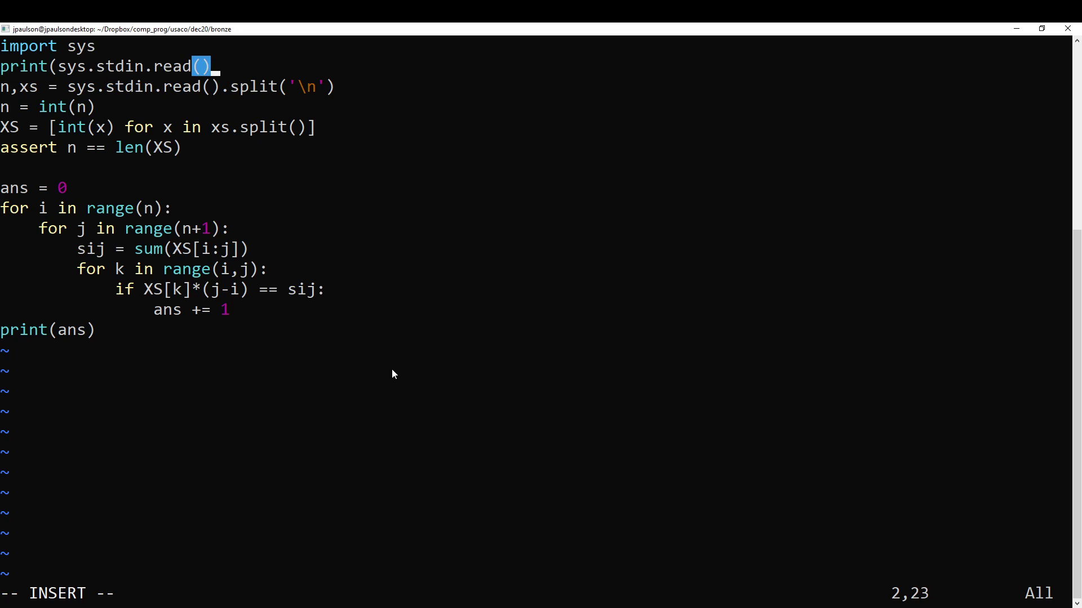
text())
key(Escape)
text(:wq)
key(Return)
key(Up)
key(Up)
key(Return)
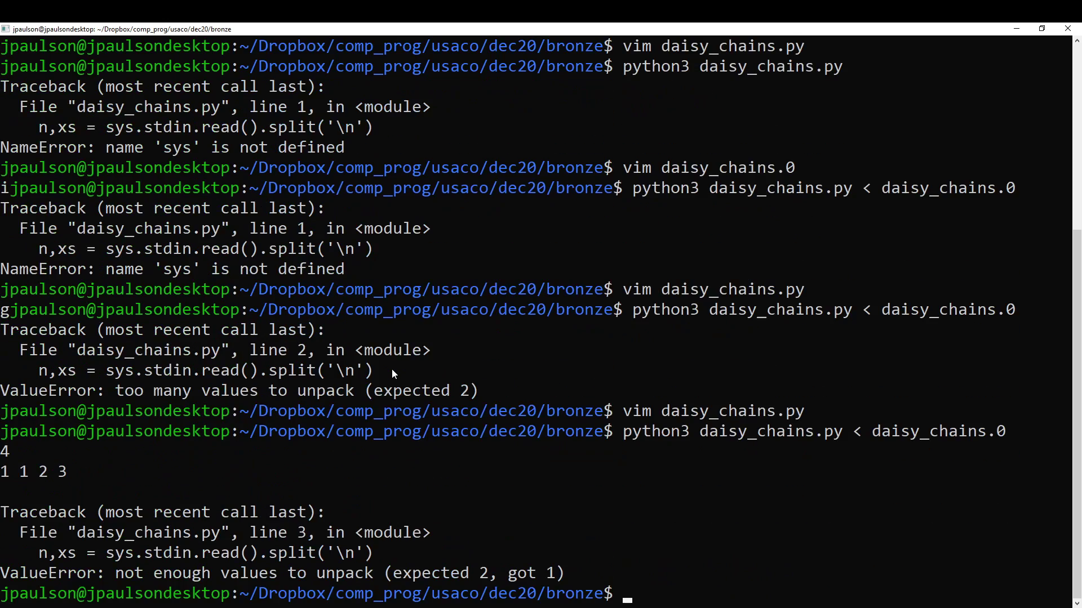
Remove the debug print, change the read to .strip().split('\n'), and rerun on the sample.
key(Up)
key(Up)
key(Return)
key(j)
key(d)
key(d)
key(End)
text(bist)
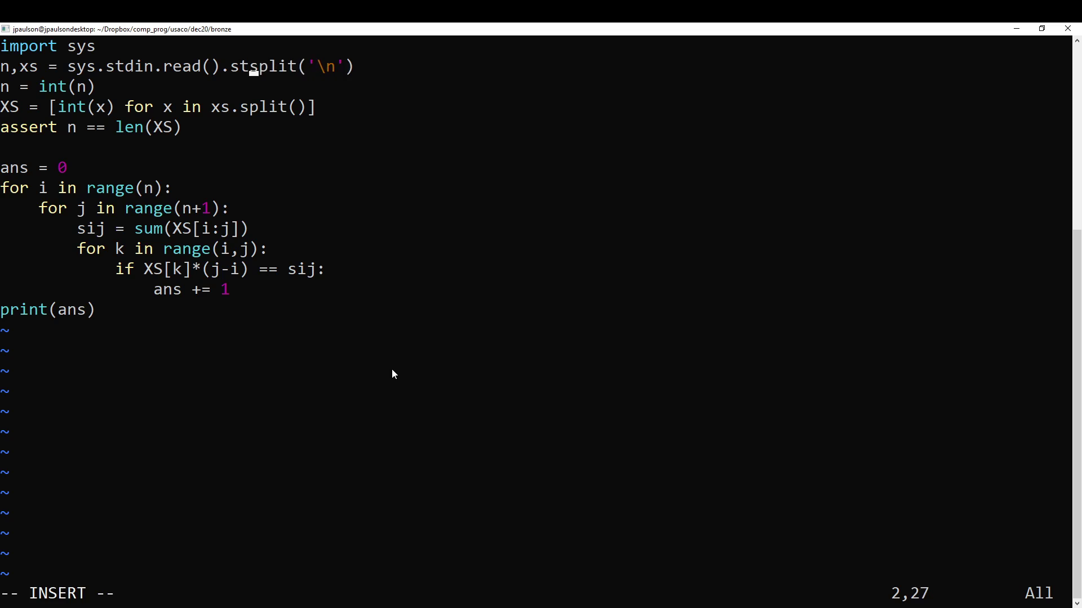
text(rip().)
key(Escape)
text(:wq)
key(Return)
key(Up)
key(Up)
key(Return)
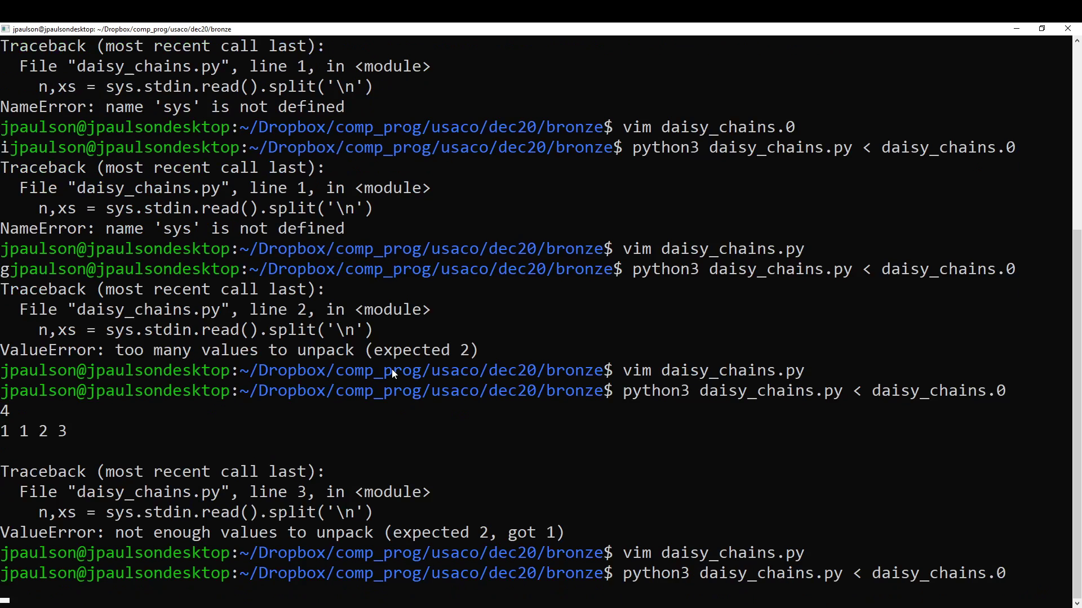
Check the expected sample output, then add print(i,j,sij,XS[k]) inside the if and rerun.
key(alt+Tab)
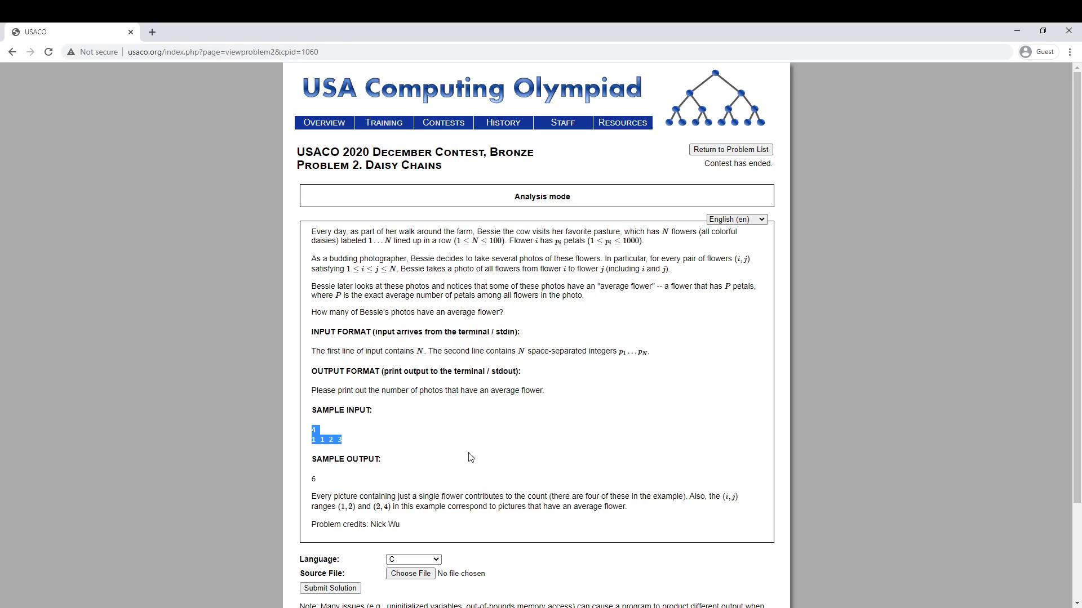
click(473, 456)
key(alt+Tab)
key(Up)
key(Up)
key(Return)
key(j)
key(j)
key(j)
text(jwjo)
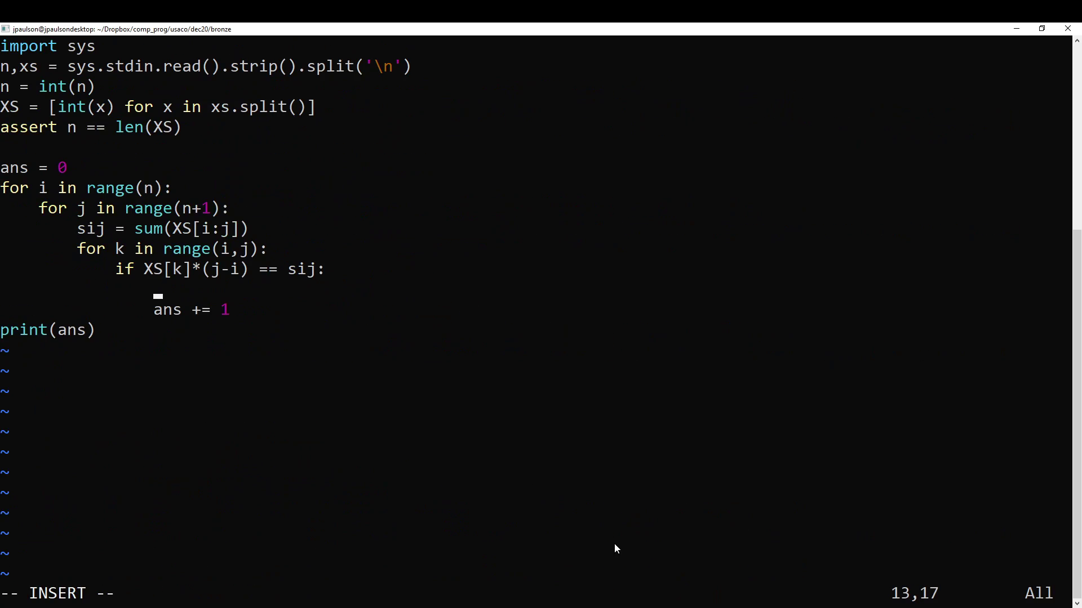
text(print(i,j,sij,XS[k]))
key(Escape)
text(:wq)
key(Return)
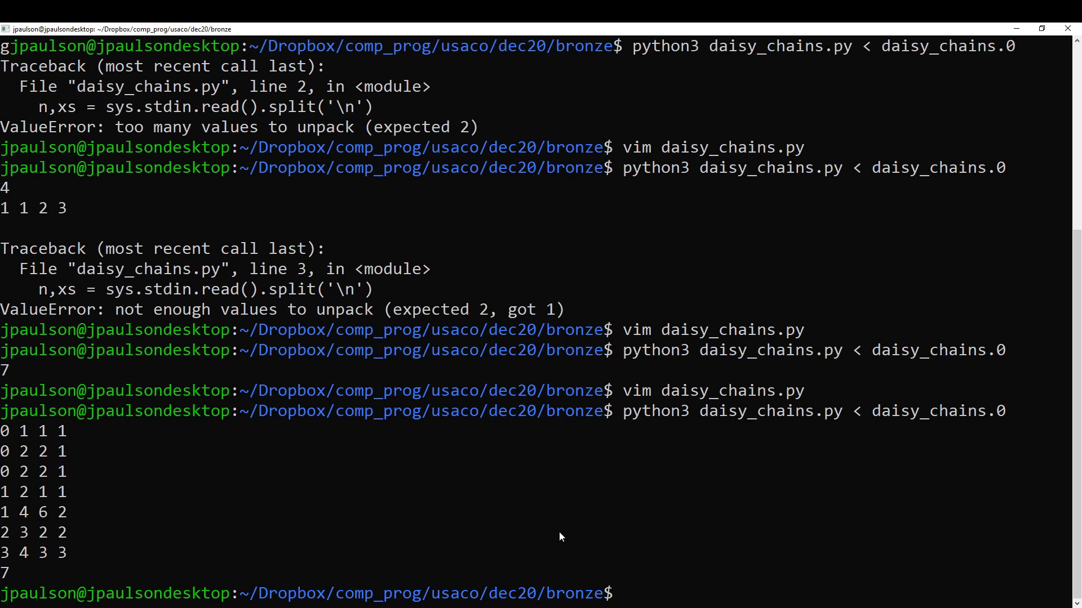
Compare the printed ranges and result 7 against the expected sample output 6 on the problem page.
key(alt+Tab)
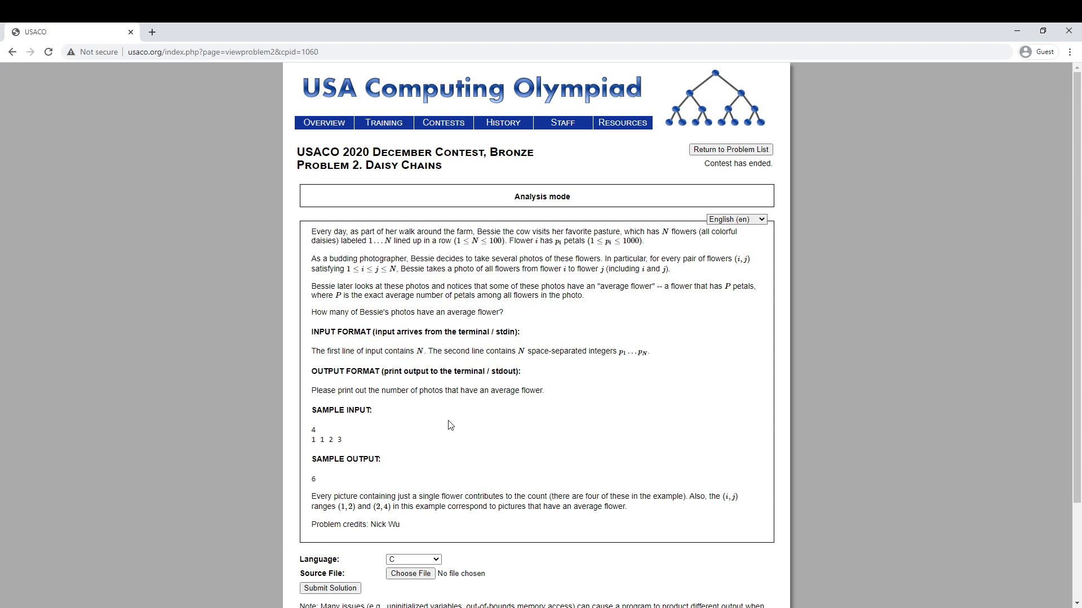
key(alt+Tab)
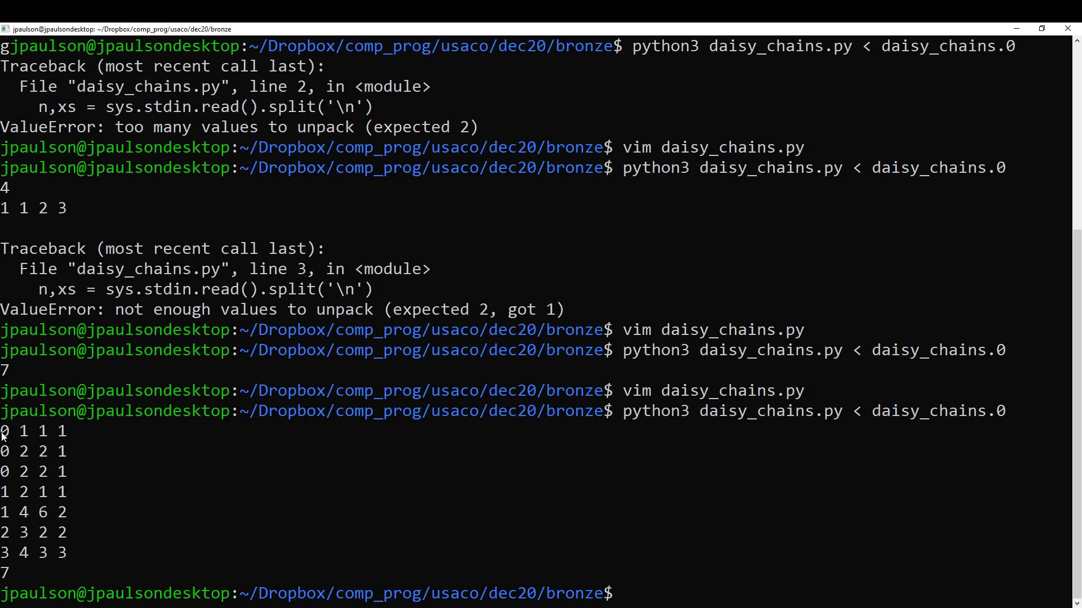
mouse_move(5, 431)
mouse_down()
mouse_move(72, 432)
mouse_move(9, 432)
mouse_up()
key(Return)
key(alt+Tab)
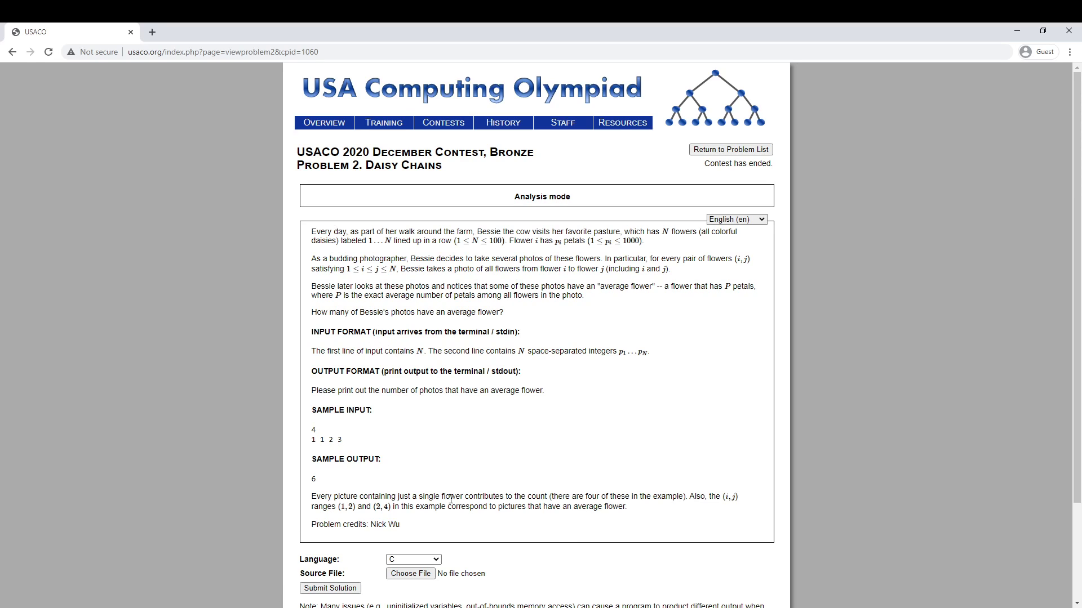
Add 'good = False' at the start of each range's inner loop in daisy_chains.py.
key(alt+Tab)
text(vim daisy_chains.py)
key(Return)
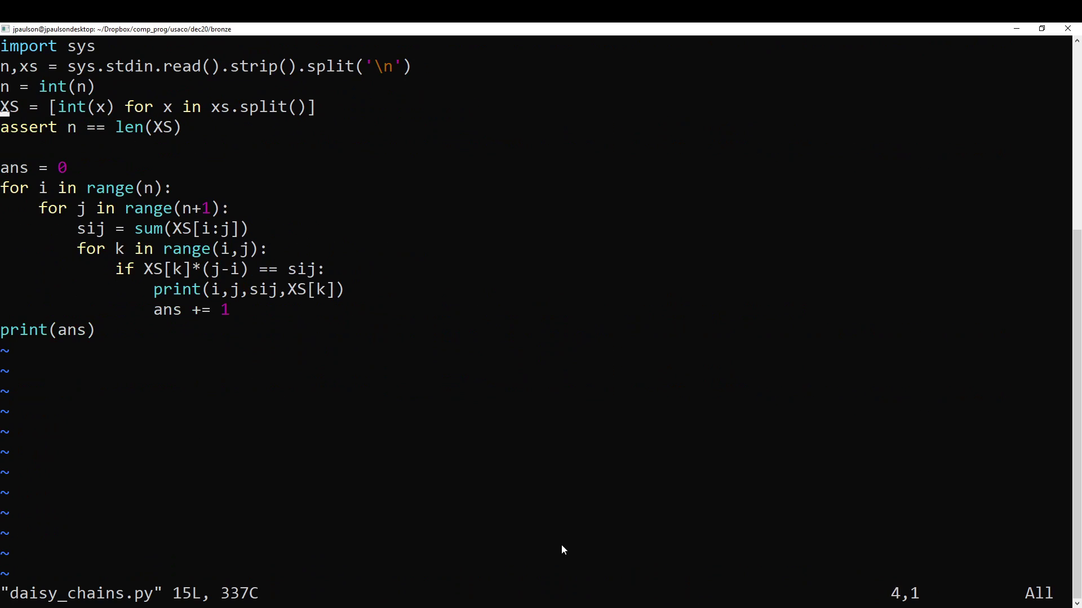
key(j)
key(j)
key(j)
key(o)
key(Escape)
text(uO)
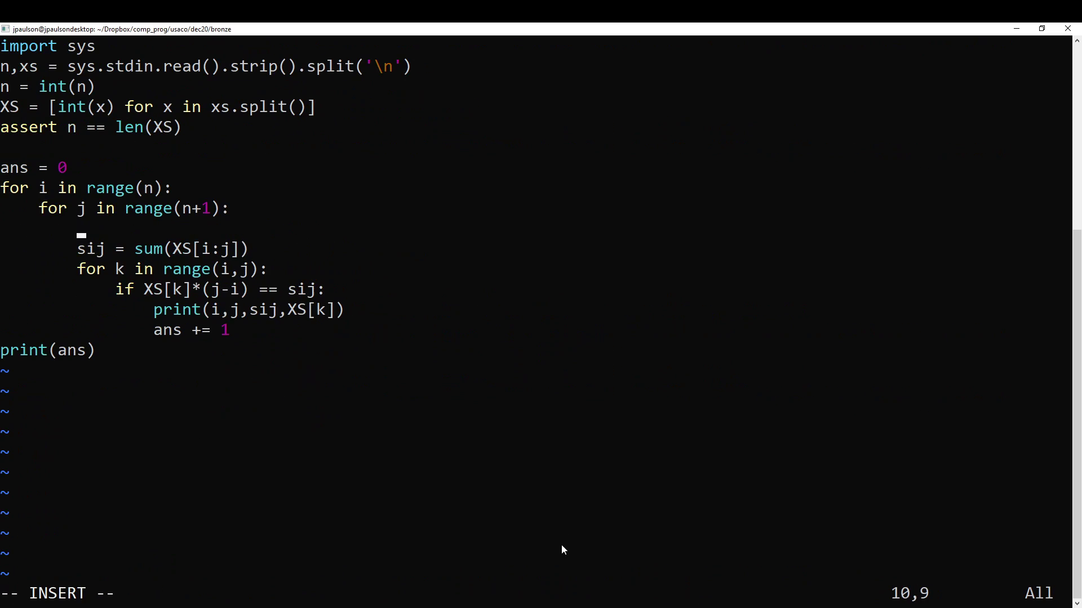
text(good = False)
key(Escape)
text(:w)
key(Return)
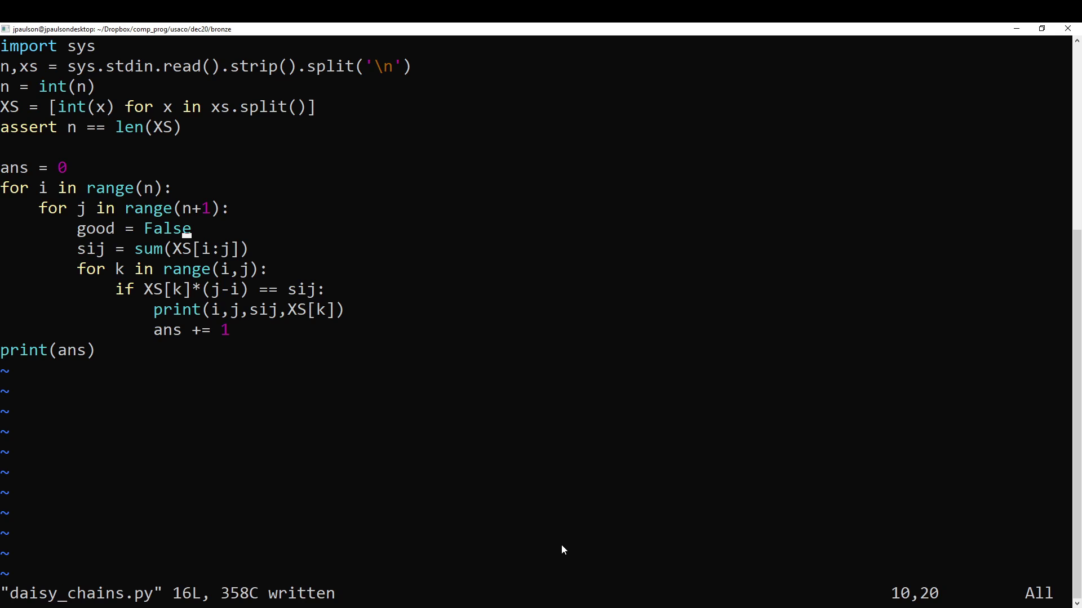
Set good = True in the match check, add 'if good: ans += 1', drop the debug print, and save.
drag(141, 288, 262, 335)
click(307, 336)
key(j)
key(j)
key(j)
text(ogood = fa)
key(BackSpace)
key(BackSpace)
text(True)
key(Return)
key(BackSpace)
key(BackSpace)
text(if good:)
key(Return)
text(ans += 1)
key(Escape)
text(j)
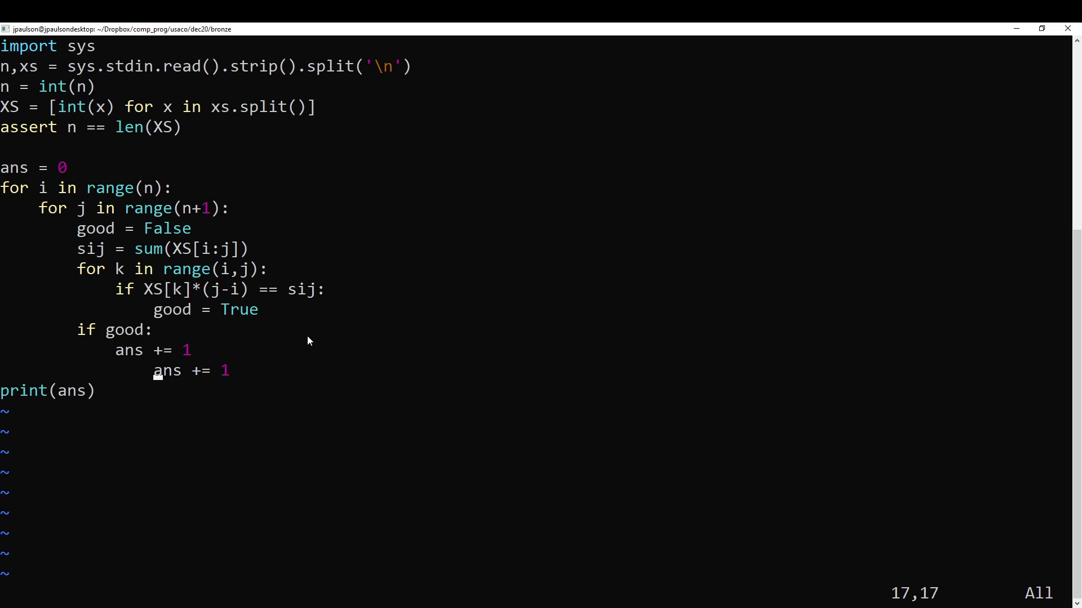
text(dddd:wq)
key(Return)
Rerun on the sample input to confirm it prints 6, then glance at the file again.
key(Up)
key(Up)
key(Return)
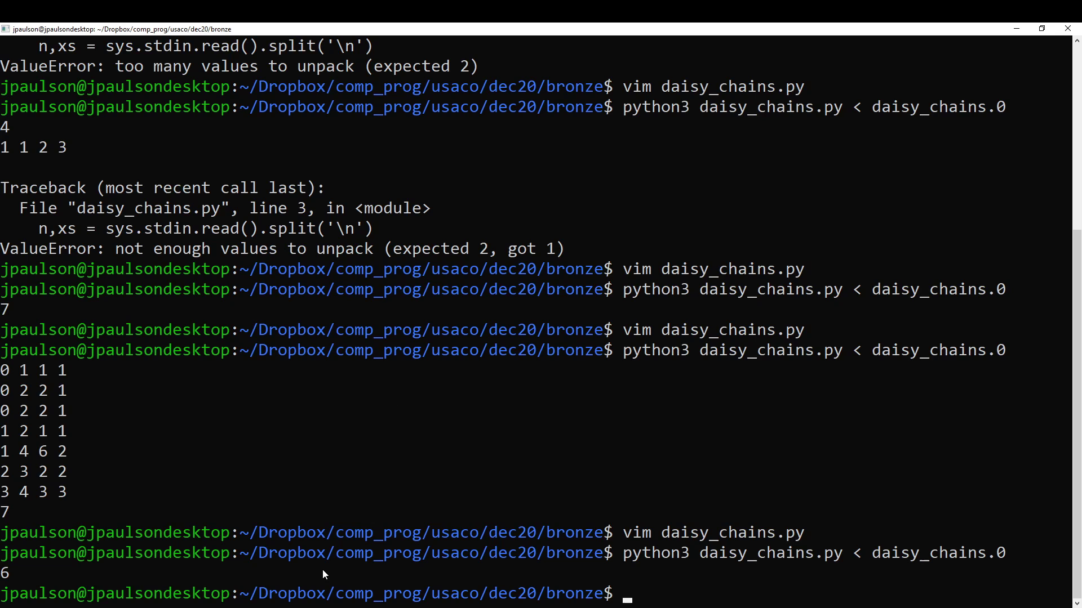
key(Up)
key(Up)
key(Return)
text(:q)
key(Return)
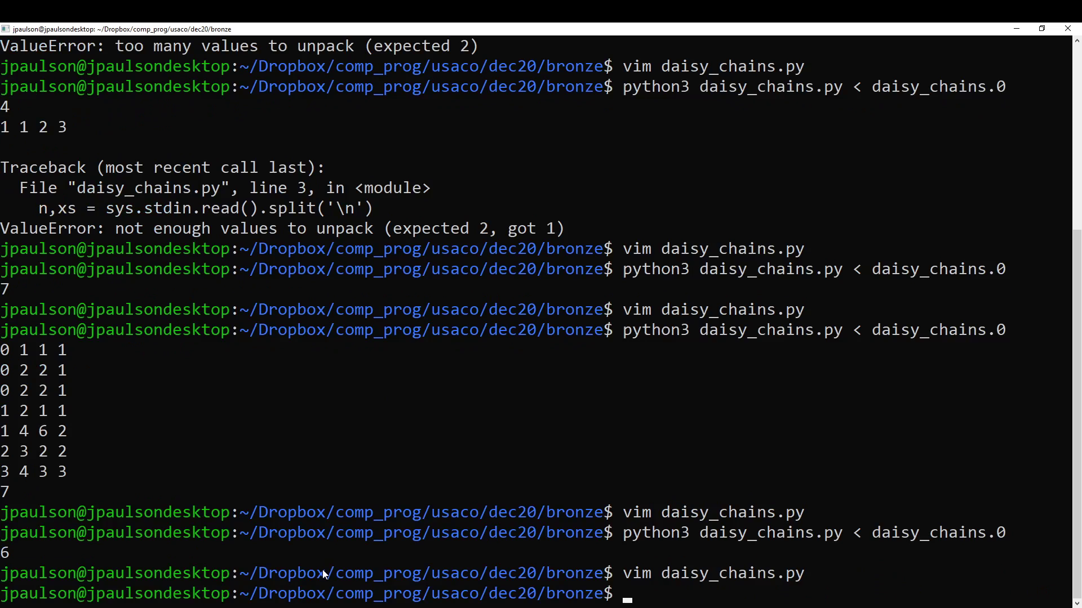
Submit daisy_chains.py to the USACO judge as a Python 3.4.0 solution.
key(alt+Tab)
scroll(540, 338, down, 5)
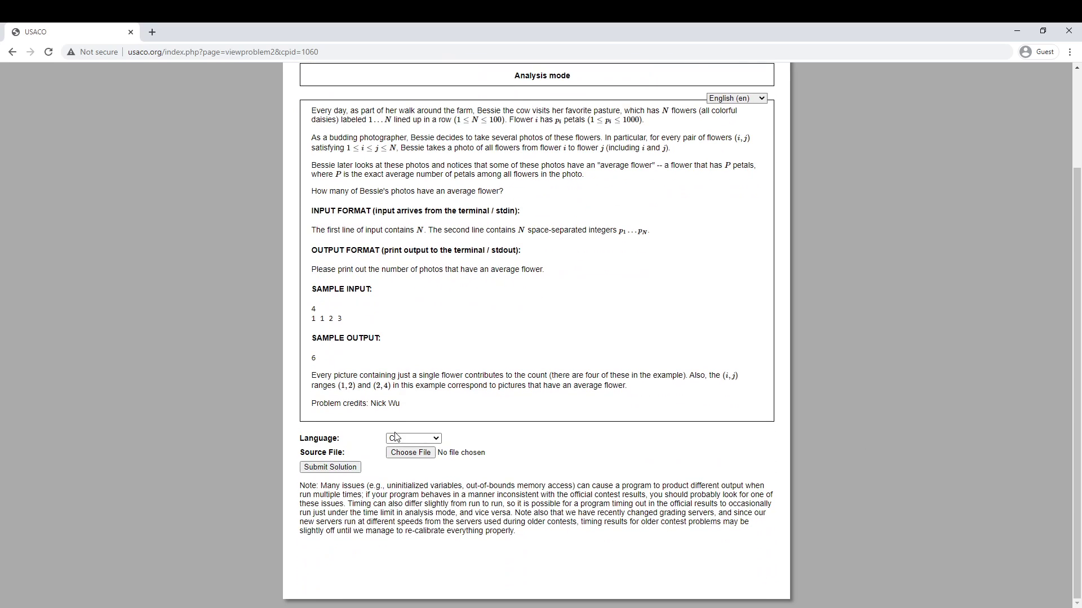
click(413, 438)
click(414, 507)
click(410, 452)
double_click(642, 292)
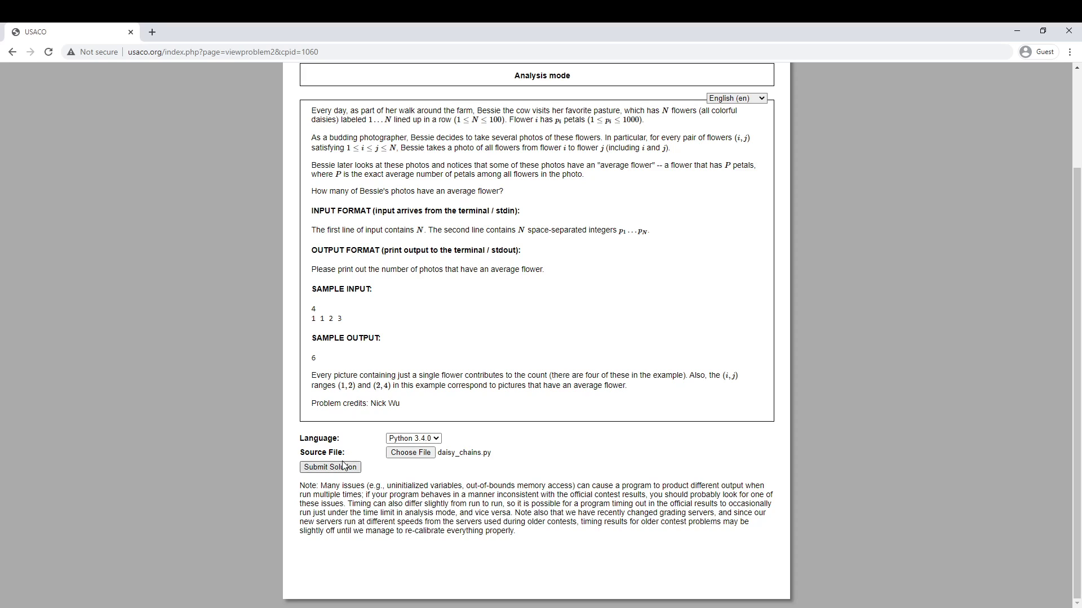
click(329, 467)
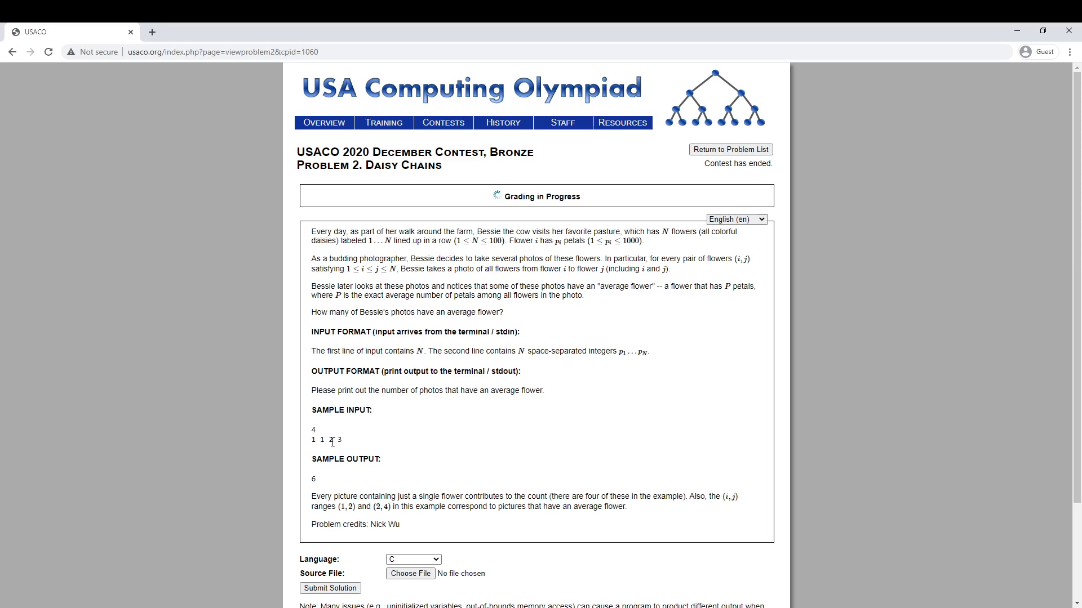
Review the all-pass results and sample input, then reopen daisy_chains.py in Vim.
drag(319, 470, 345, 475)
double_click(329, 472)
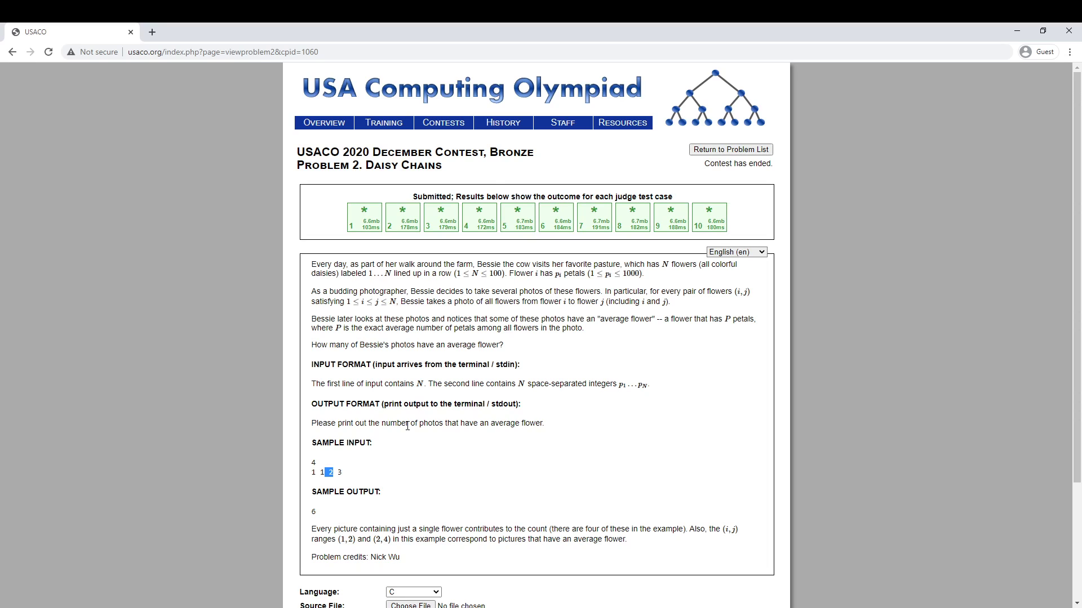
click(454, 435)
key(alt+Tab)
text(vim daisy_chains.py)
key(Return)
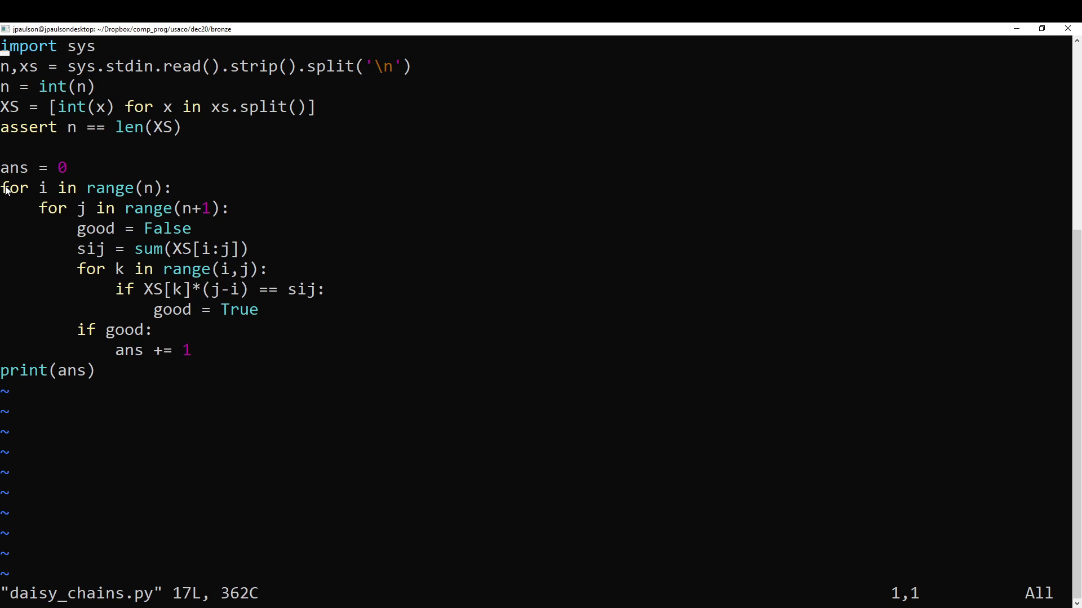
drag(1, 187, 172, 188)
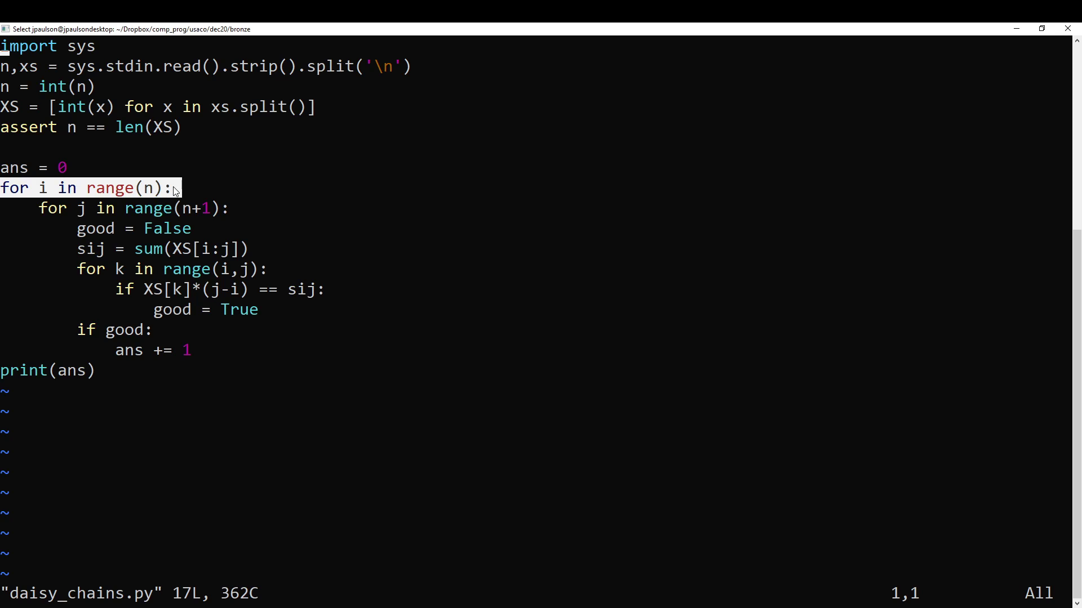
drag(40, 211, 224, 209)
drag(78, 271, 267, 267)
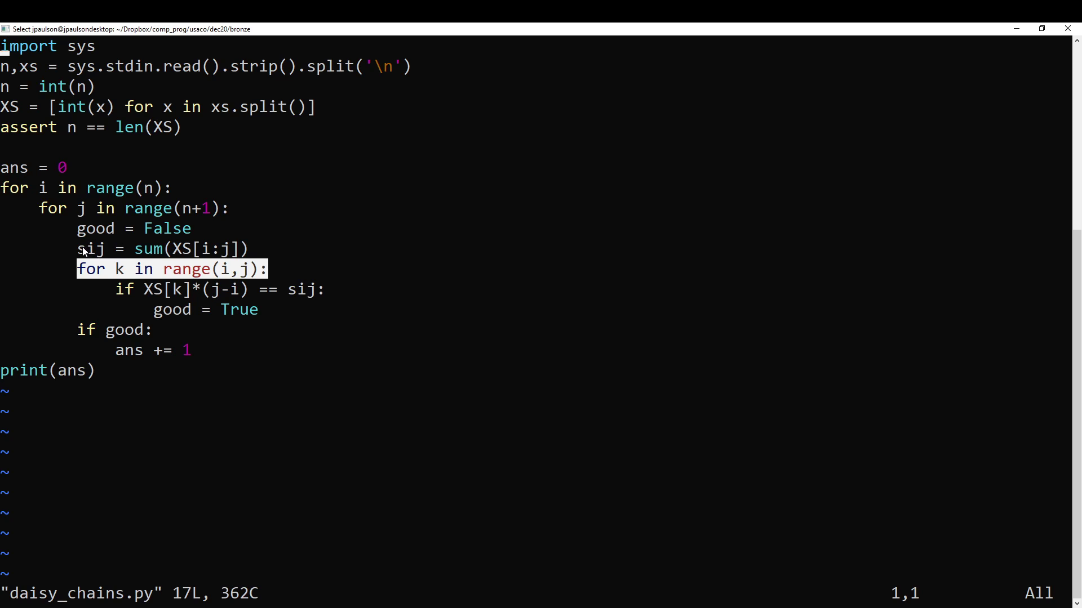
drag(77, 249, 248, 250)
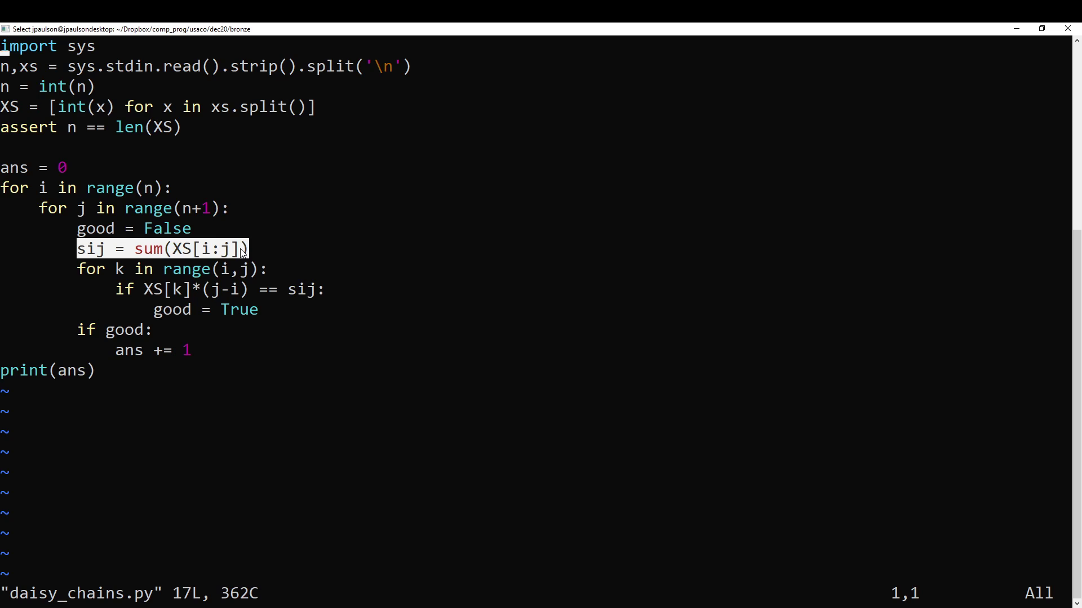
click(273, 250)
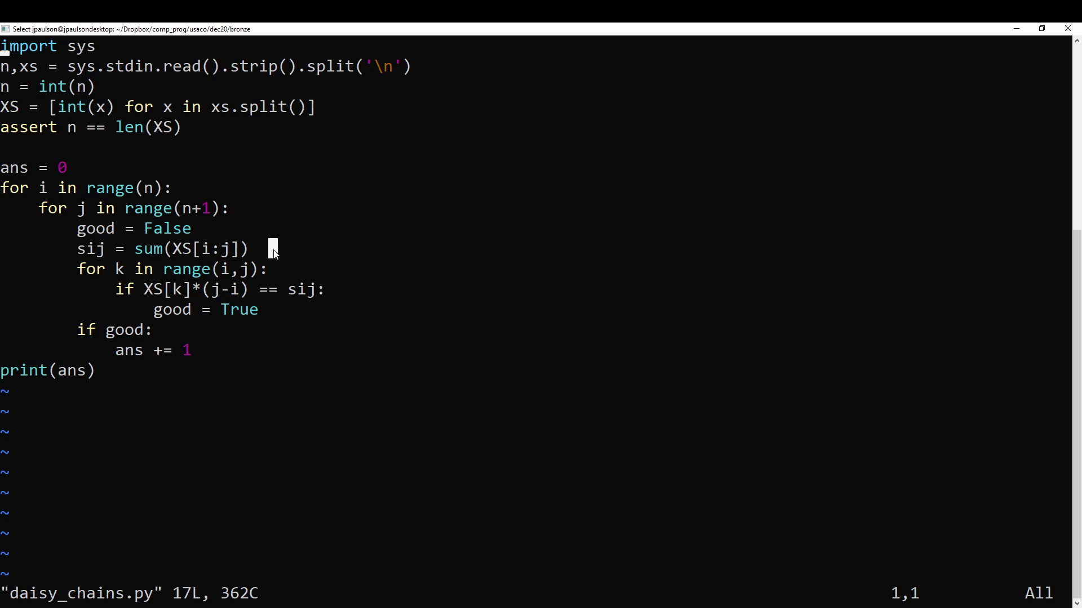
key(j)
key(j)
key(j)
key(j)
key(j)
key(j)
key(j)
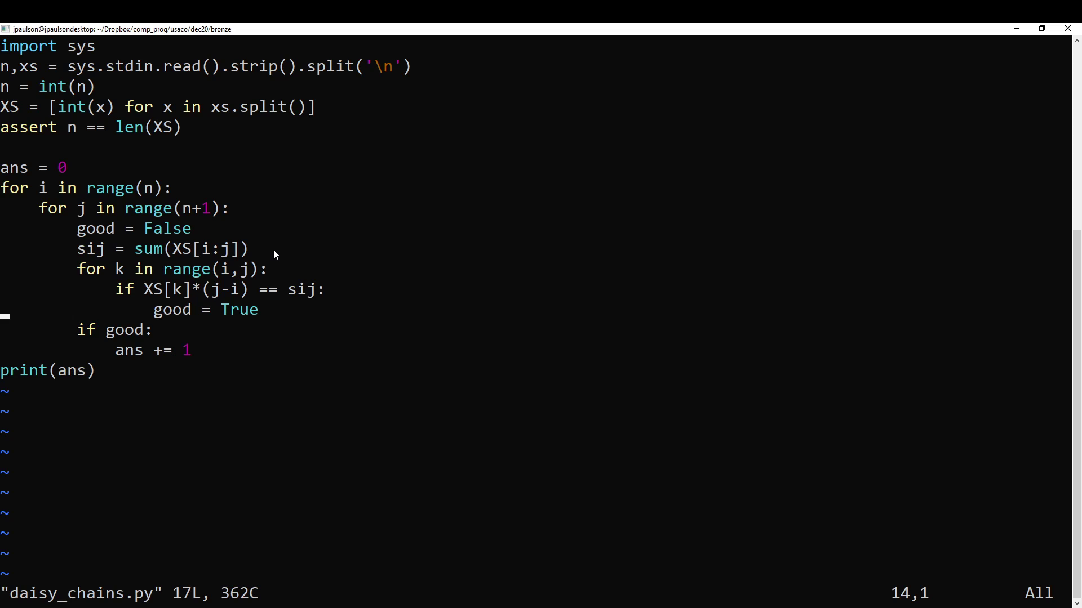